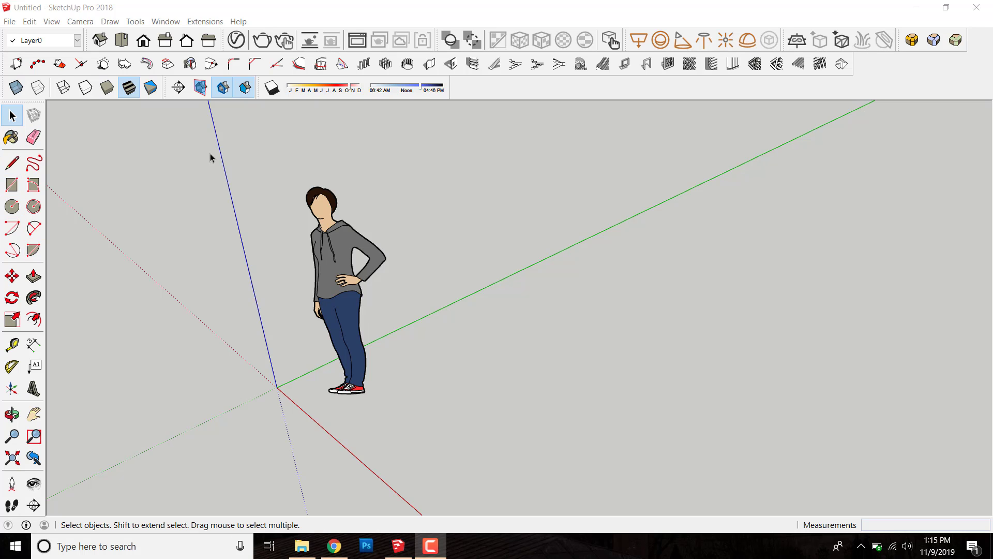
Draw a rectangle about 3447 mm by 3724 mm on the ground plane, starting at the origin.
scroll(79, 190, "down", 2)
left_click(11, 185)
scroll(78, 218, "down", 1)
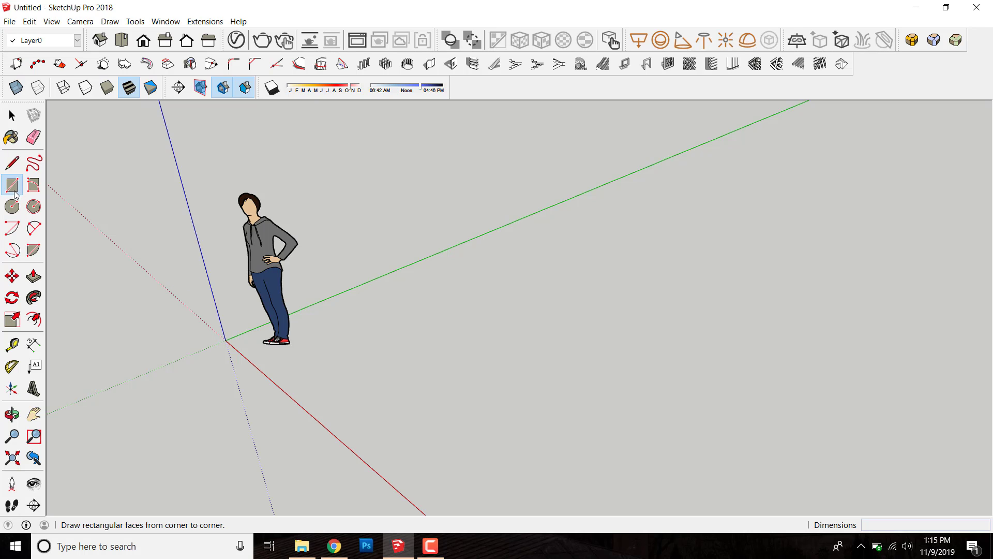
left_click(225, 340)
left_click(701, 327)
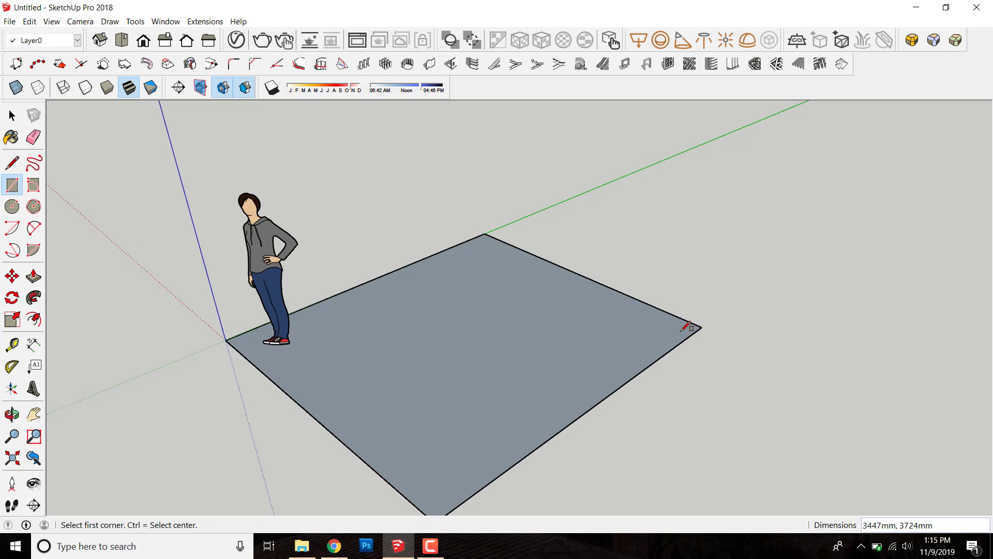
scroll(497, 341, "down", 3)
scroll(495, 341, "up", 2)
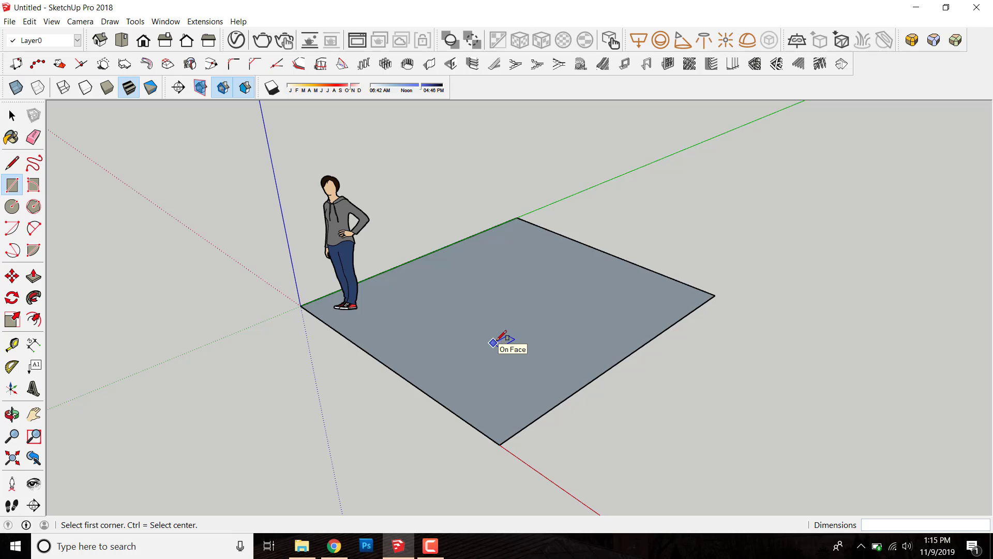
scroll(583, 350, "up", 1)
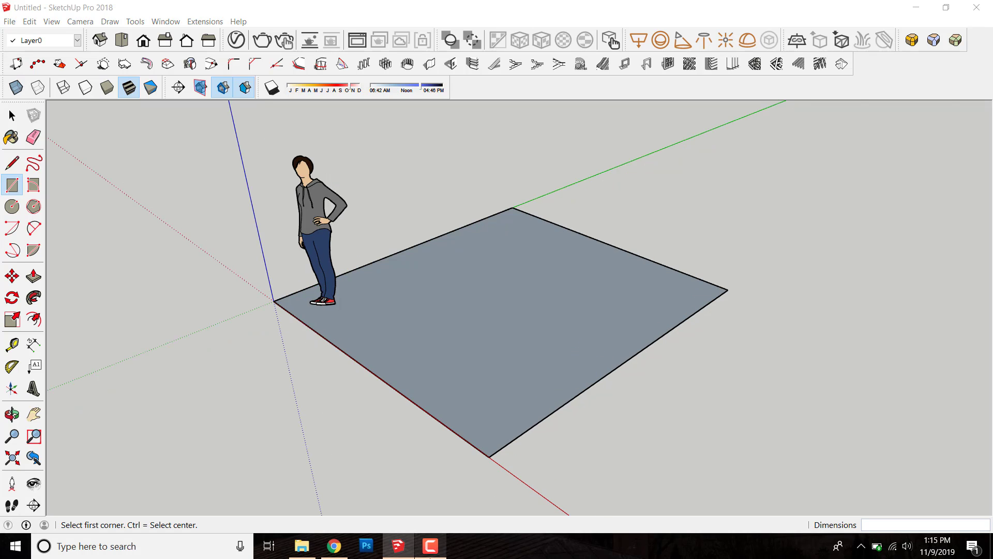
left_click(430, 546)
left_click(430, 546)
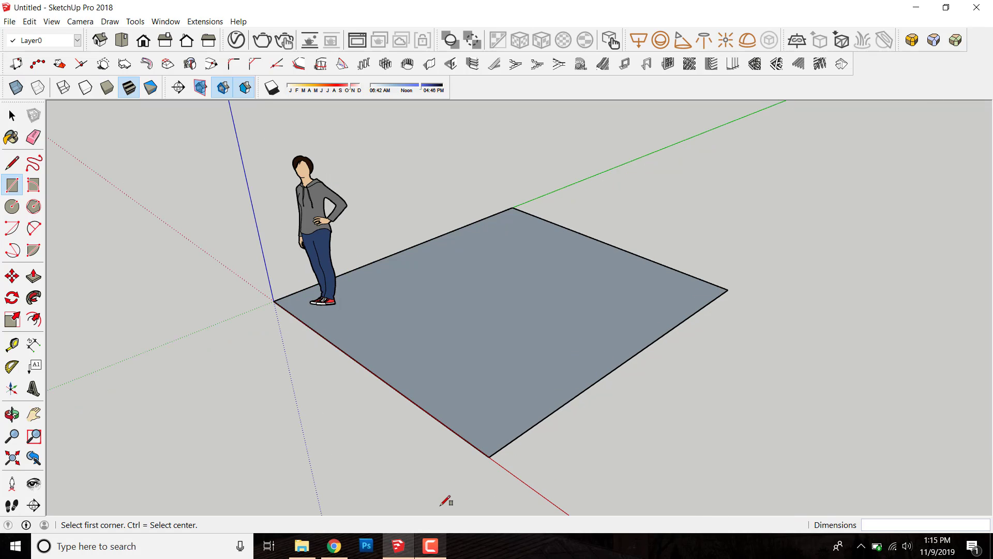
scroll(492, 370, "down", 1)
scroll(538, 334, "up", 1)
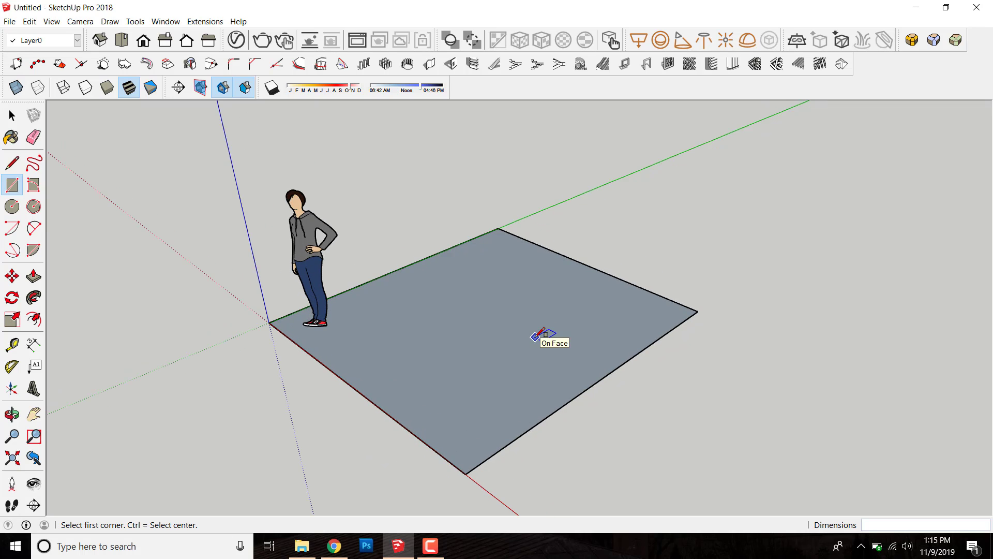
Delete the rectangle's face together with its bounding edges.
left_click(12, 115)
double_click(454, 335)
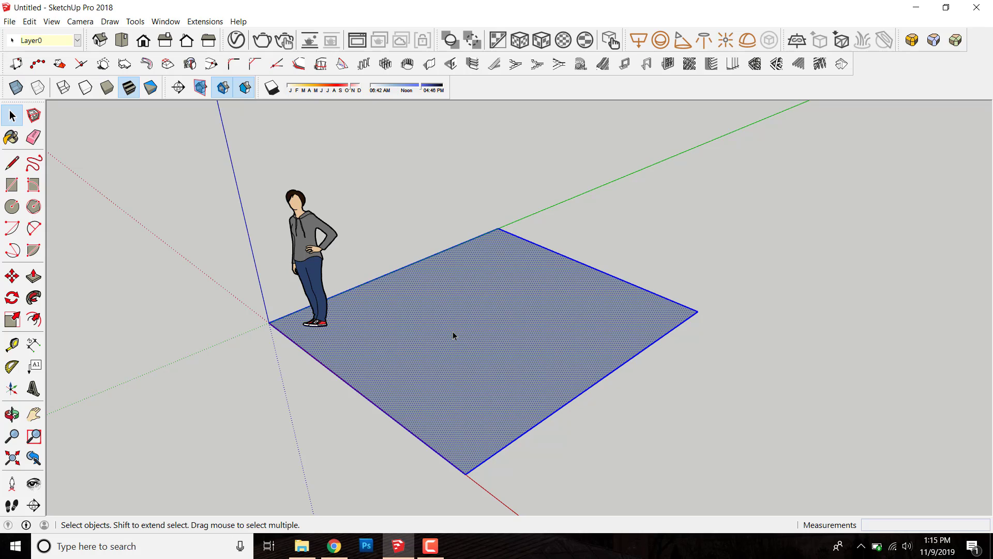
key("Delete")
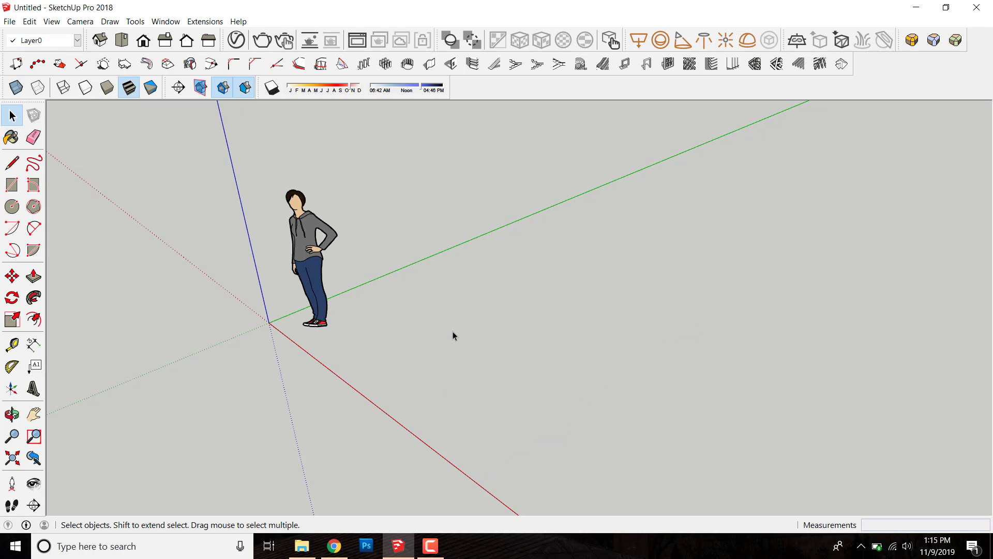
scroll(433, 340, "down", 2)
scroll(345, 282, "up", 3)
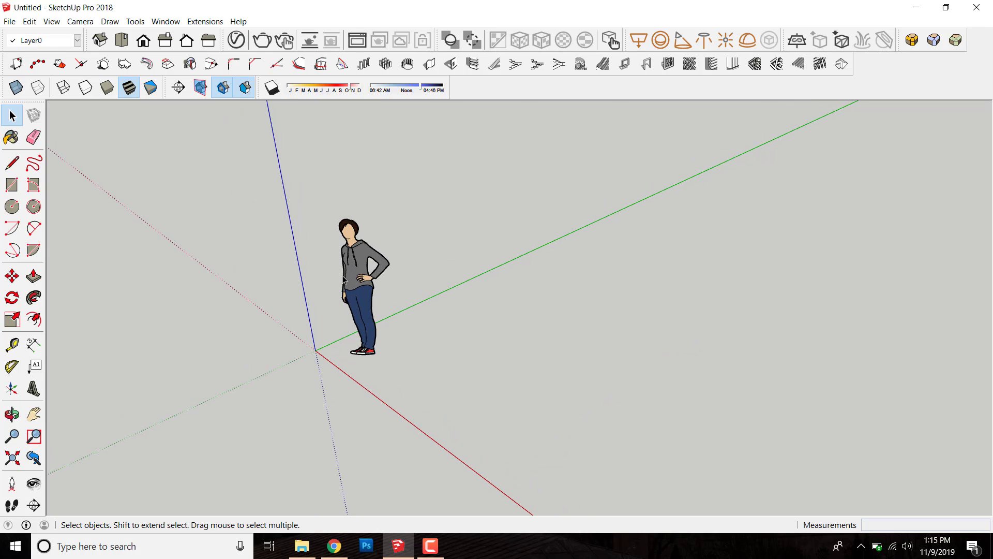
Switch through the Push/Pull, Rectangle and Tape Measure tools and return to the Select tool.
key("p")
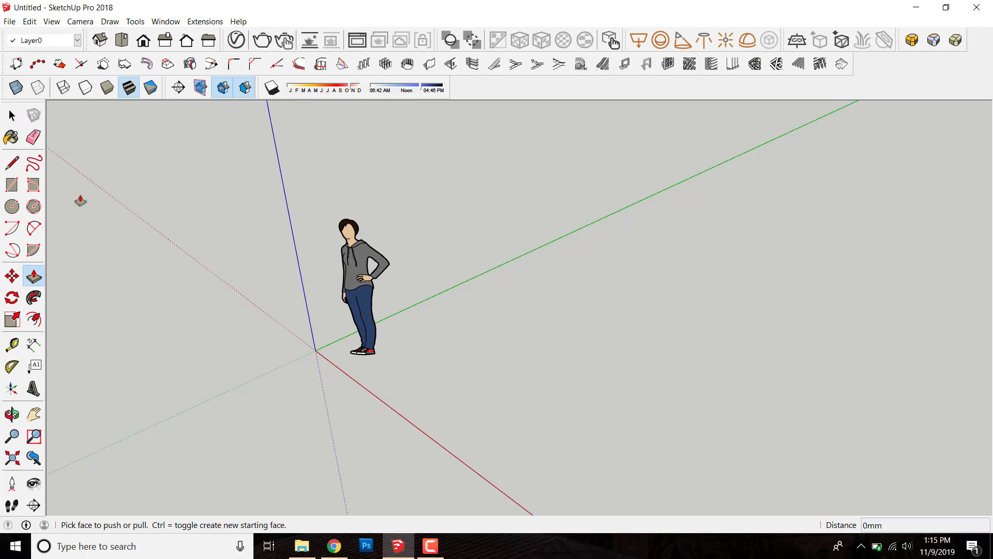
key("r")
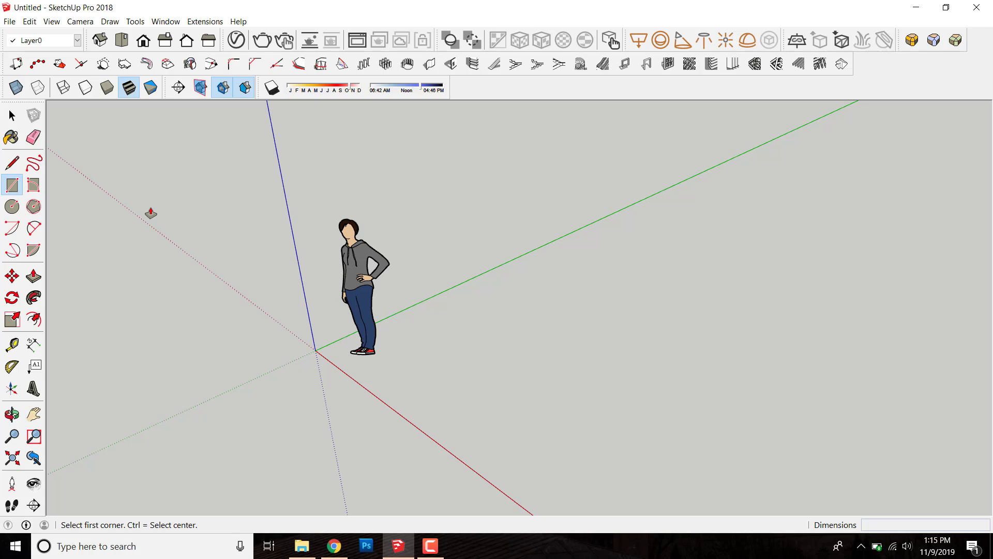
key("t")
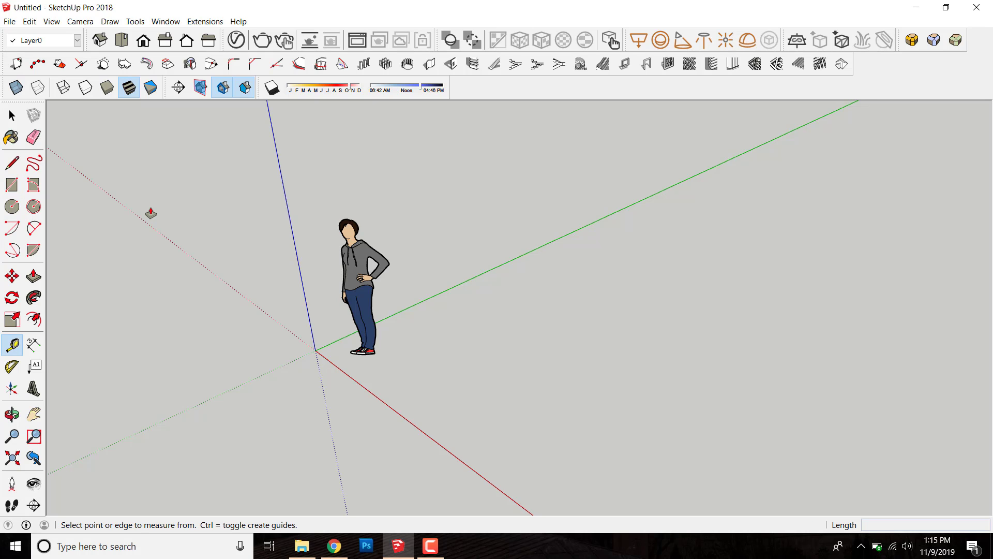
left_click(443, 290)
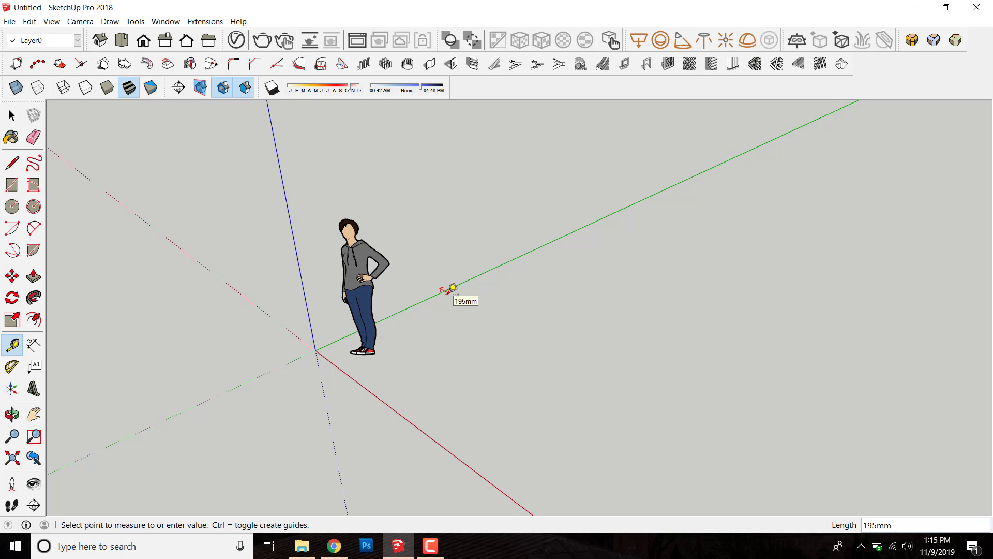
key("space")
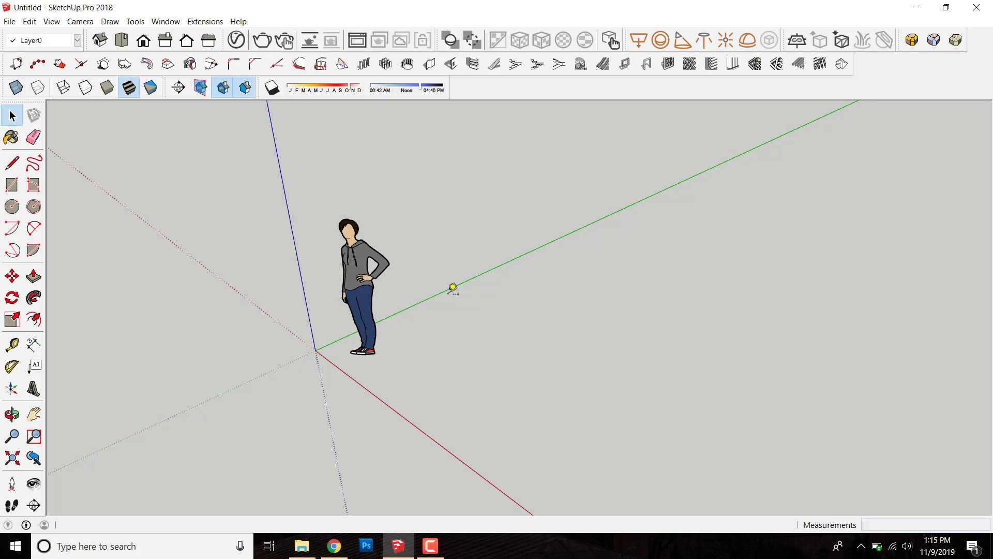
left_click(32, 491)
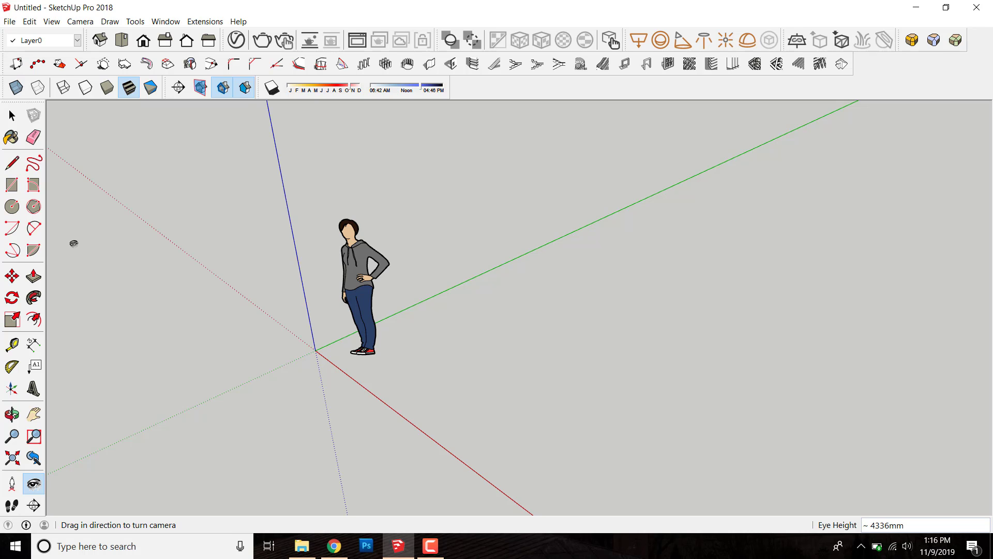
scroll(341, 332, "up", 2)
scroll(362, 341, "down", 2)
scroll(381, 344, "up", 2)
key("space")
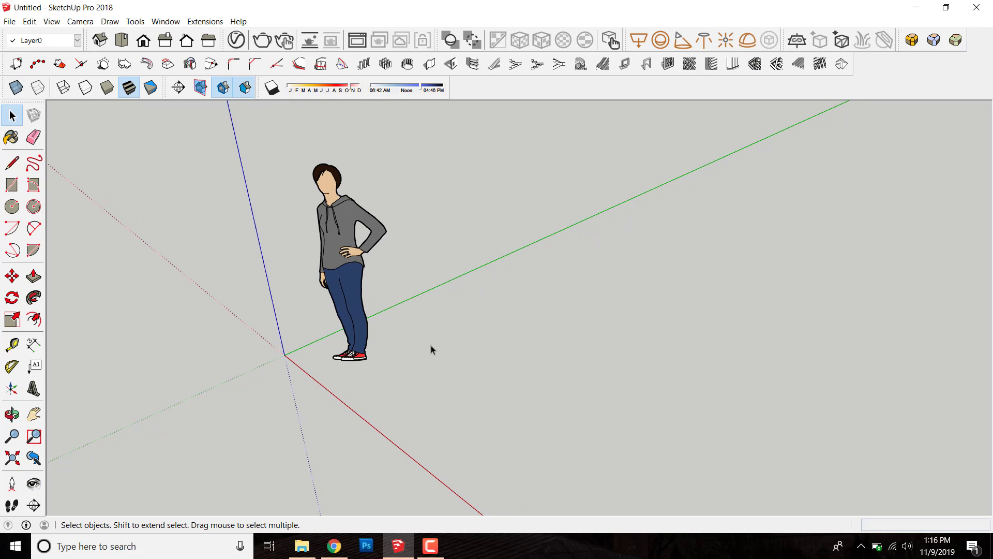
scroll(436, 339, "down", 3)
scroll(355, 296, "up", 2)
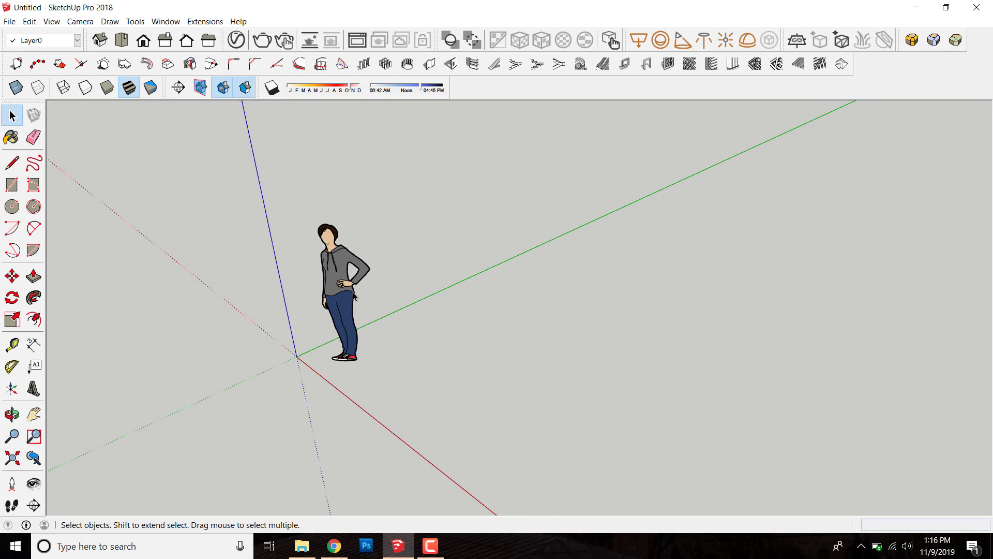
scroll(355, 297, "up", 1)
scroll(337, 341, "down", 2)
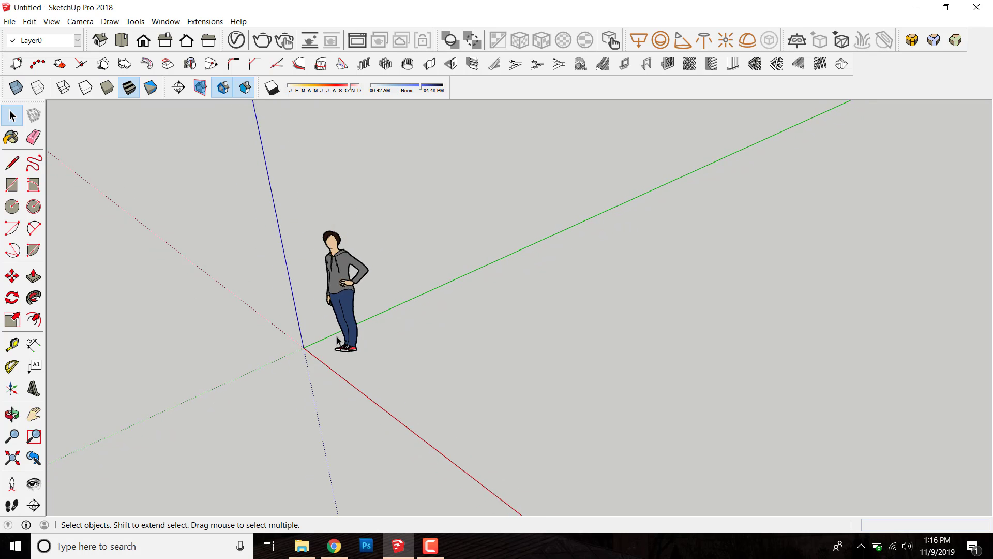
Draw a rectangle on the ground plane from the origin between the red and green axes.
scroll(362, 347, "down", 2)
scroll(257, 343, "up", 3)
key("r")
left_click(229, 331)
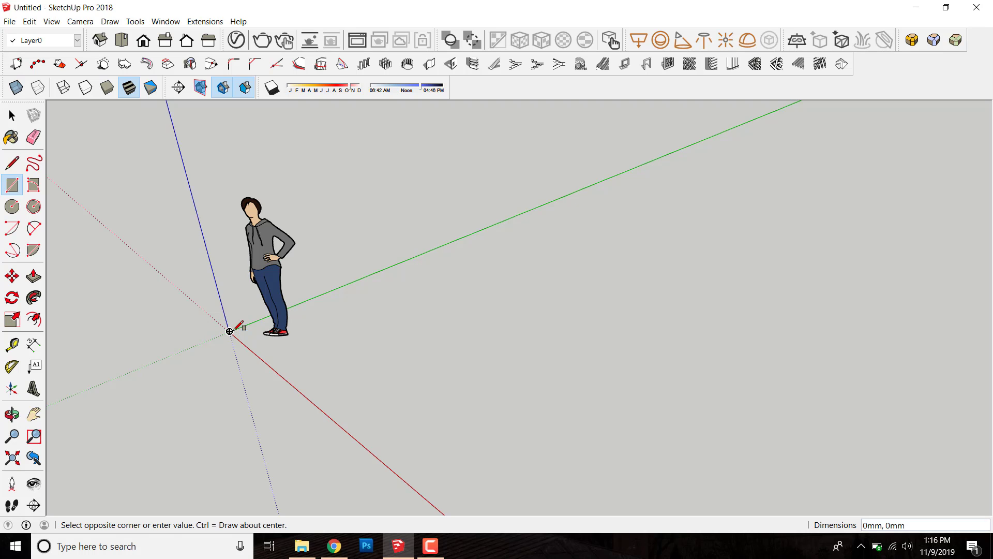
scroll(230, 331, "down", 1)
left_click(514, 329)
scroll(362, 354, "up", 1)
key("space")
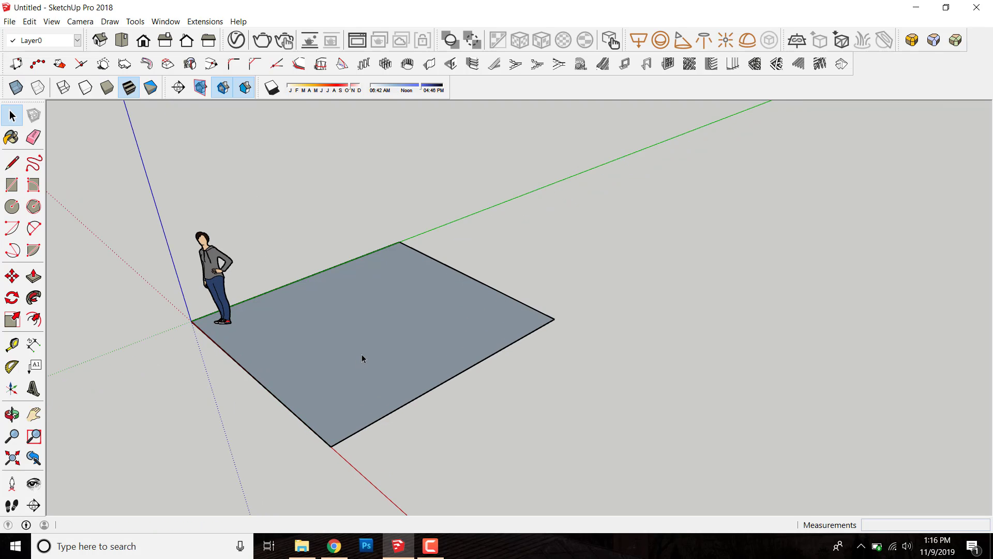
Extrude the rectangle upward about 593 mm into a box with Push/Pull.
left_click(361, 354)
scroll(362, 357, "up", 1)
key("p")
left_click_drag(361, 359, 448, 284)
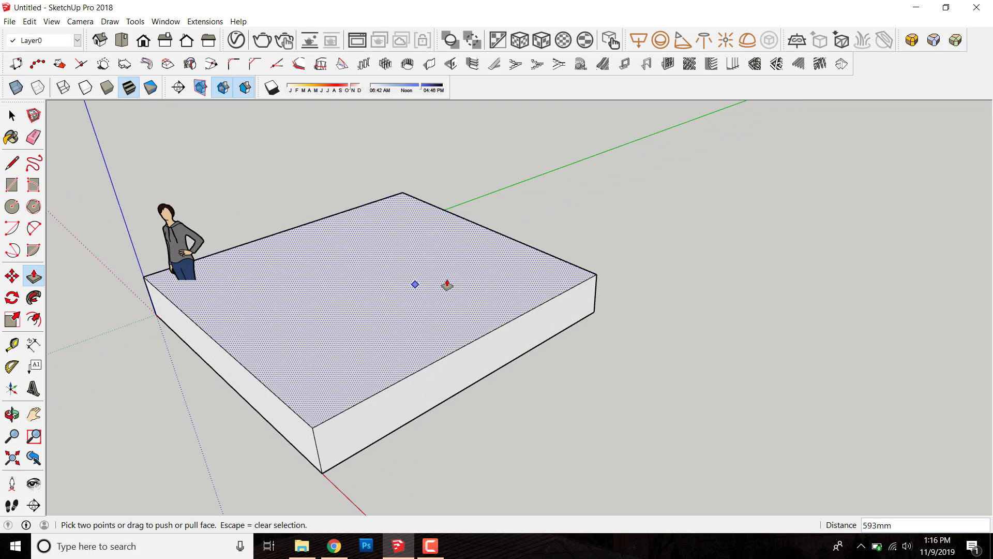
key("space")
scroll(371, 351, "down", 1)
scroll(371, 350, "up", 1)
Select all connected faces and edges of the box and make them a group.
double_click(370, 328)
scroll(354, 342, "down", 1)
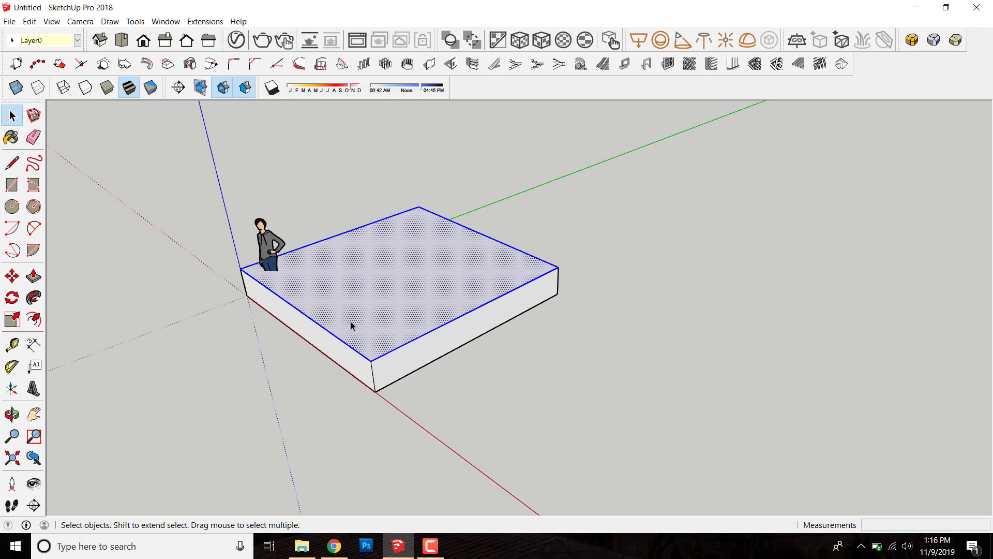
triple_click(352, 326)
scroll(361, 305, "up", 1)
right_click(361, 305)
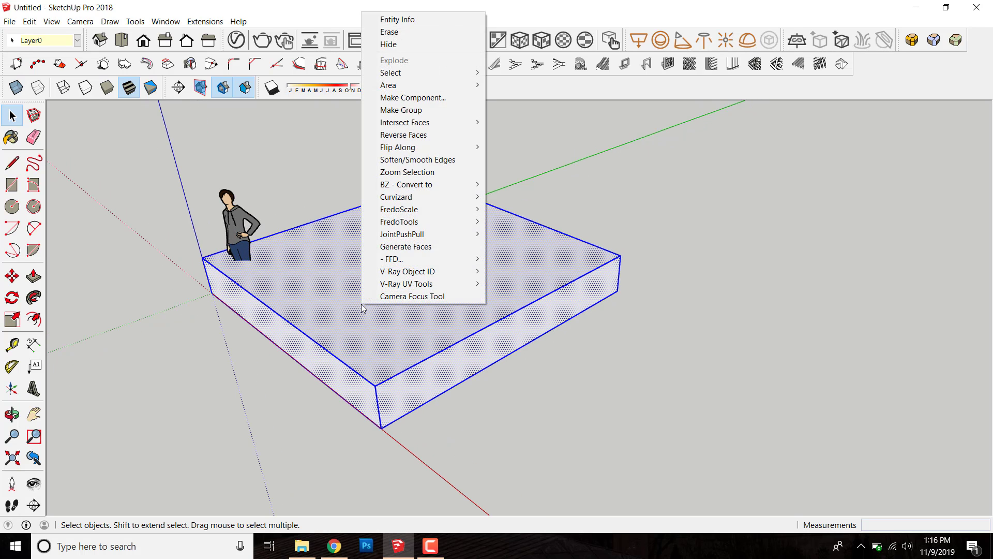
left_click(414, 111)
scroll(391, 303, "down", 1)
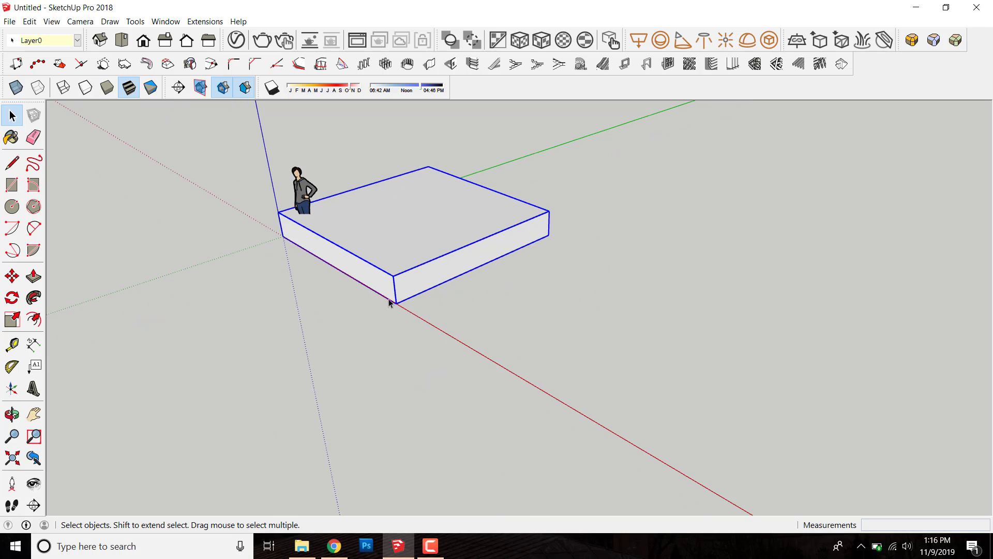
Select the box's top face with its edges, extend the selection to the whole box, and clear it.
left_click(382, 311)
scroll(387, 227, "up", 1)
double_click(387, 226)
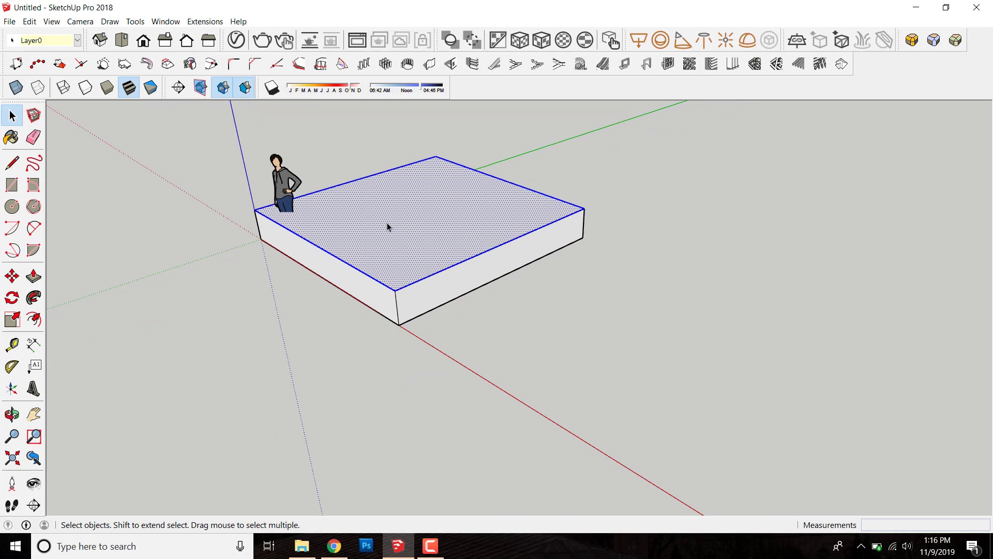
triple_click(387, 223)
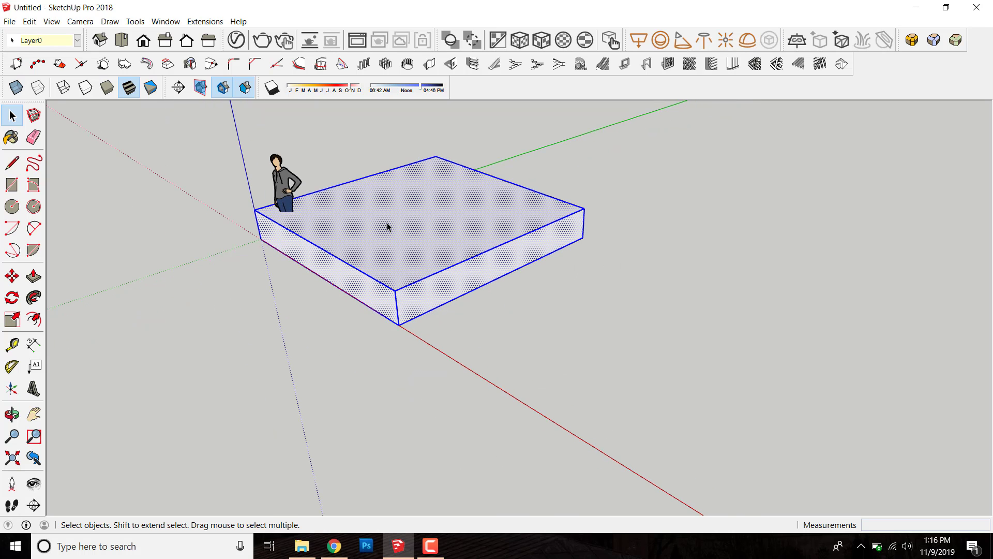
left_click(359, 410)
Select the complete box, including all its connected faces and edges.
middle_click_drag(377, 322, 386, 239)
scroll(386, 239, "up", 2)
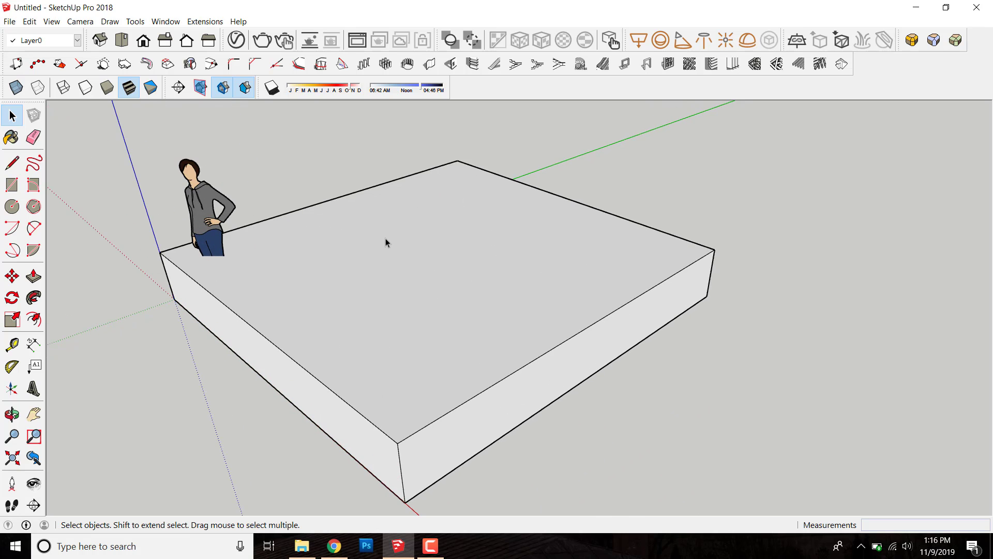
scroll(365, 312, "down", 3)
scroll(380, 290, "down", 3)
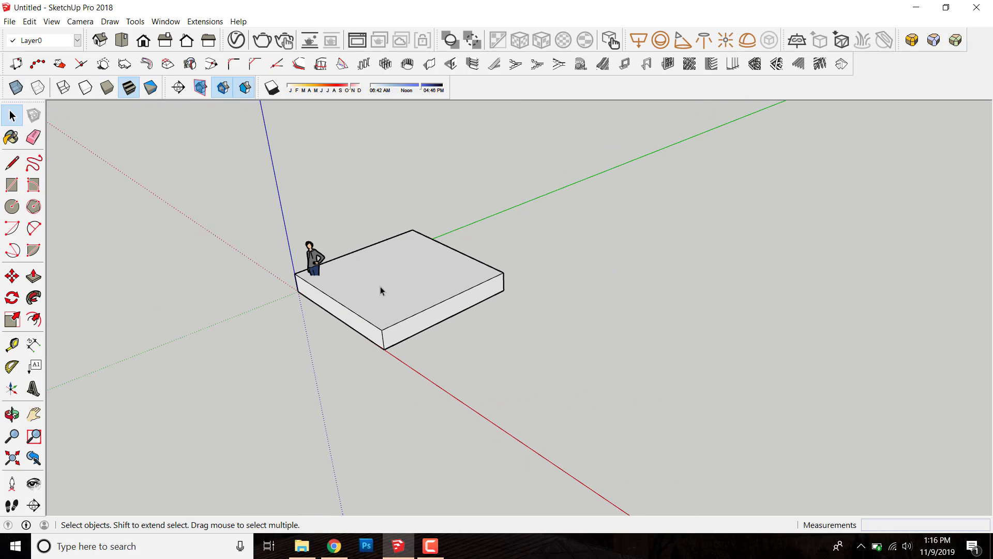
triple_click(381, 289)
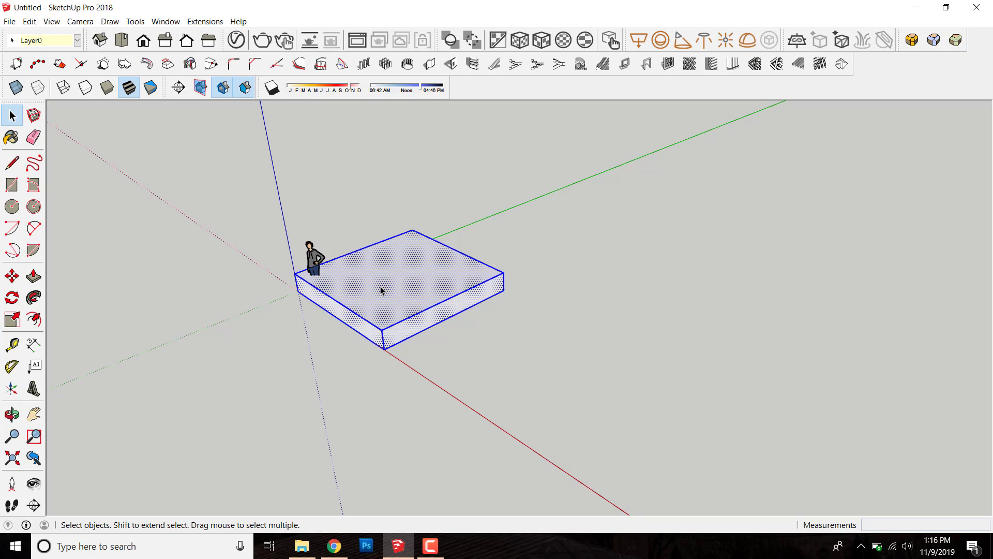
scroll(380, 289, "up", 2)
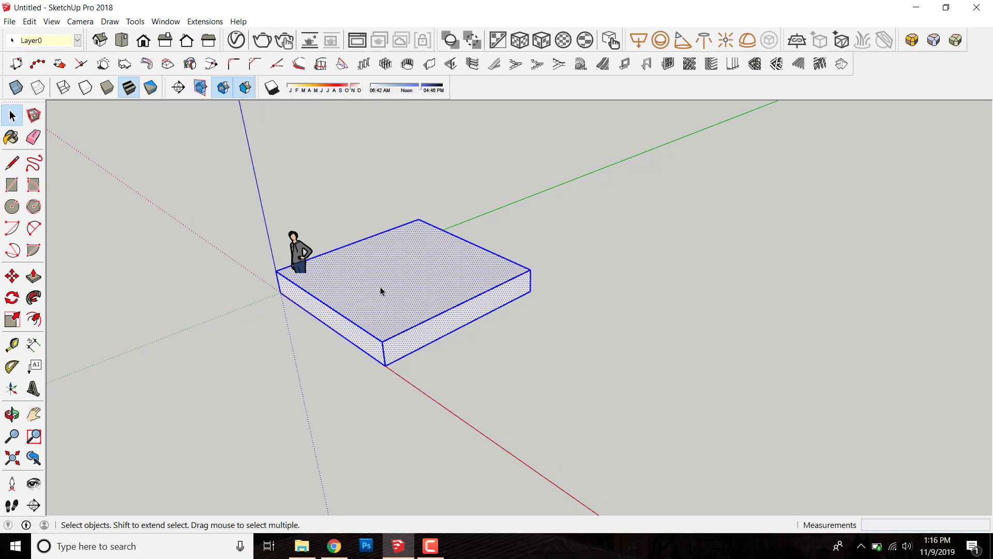
Set the Windows power mode on battery to Best performance.
left_click(877, 546)
left_click_drag(771, 448, 981, 448)
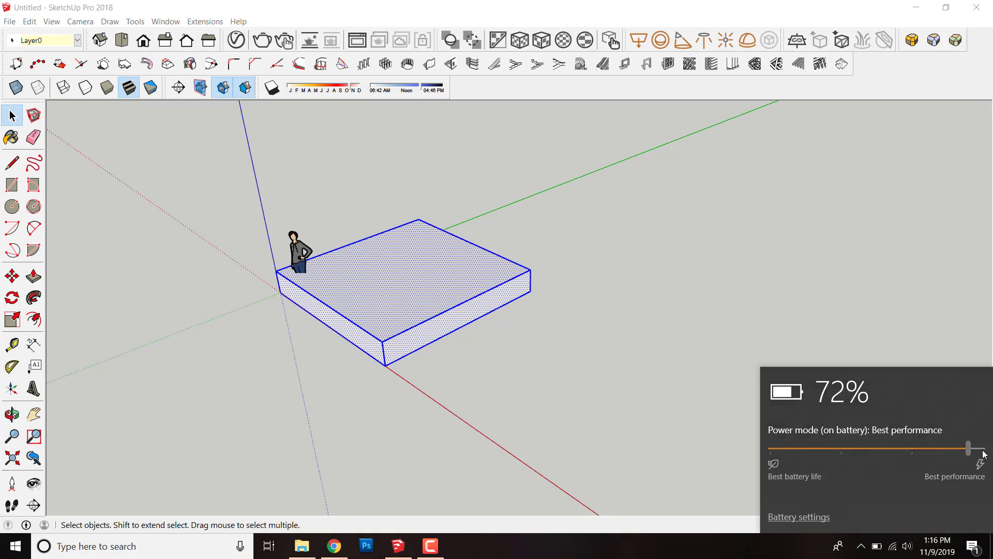
left_click(523, 377)
Select the entire box again and group its geometry.
scroll(466, 346, "up", 1)
triple_click(431, 324)
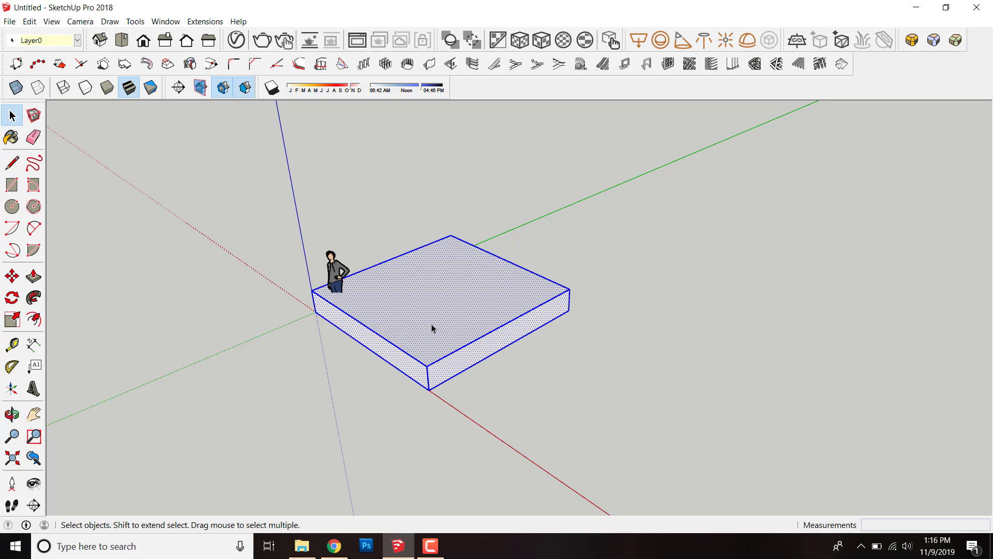
scroll(432, 325, "up", 2)
key("ctrl+g")
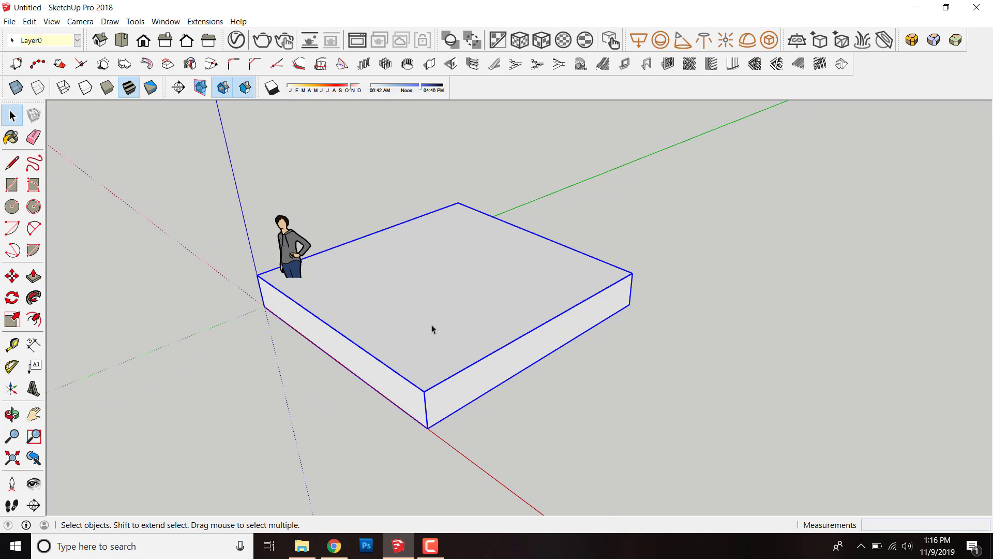
Clear the current selection, select the entire box with its connected geometry, and deselect it.
scroll(432, 324, "down", 3)
left_click(477, 395)
scroll(445, 339, "up", 2)
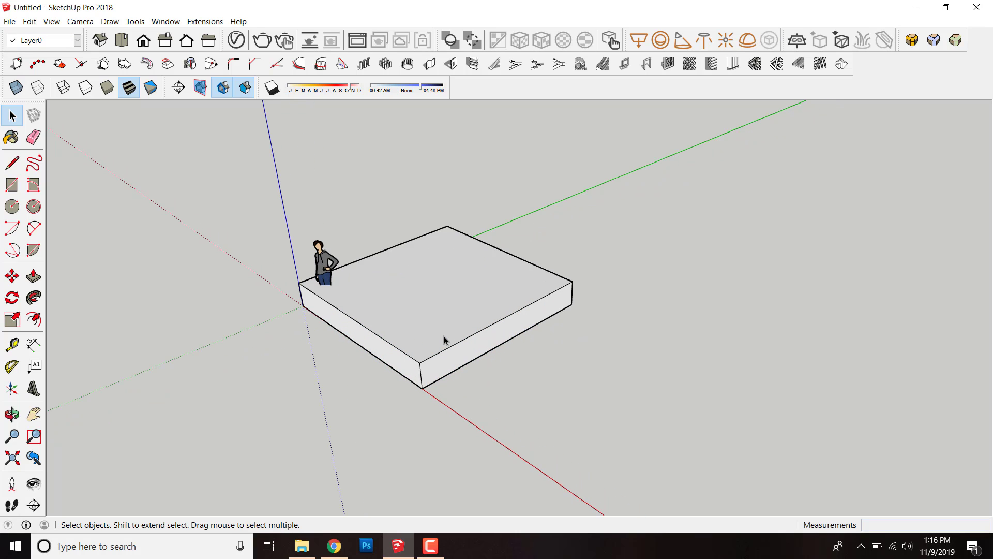
triple_click(444, 326)
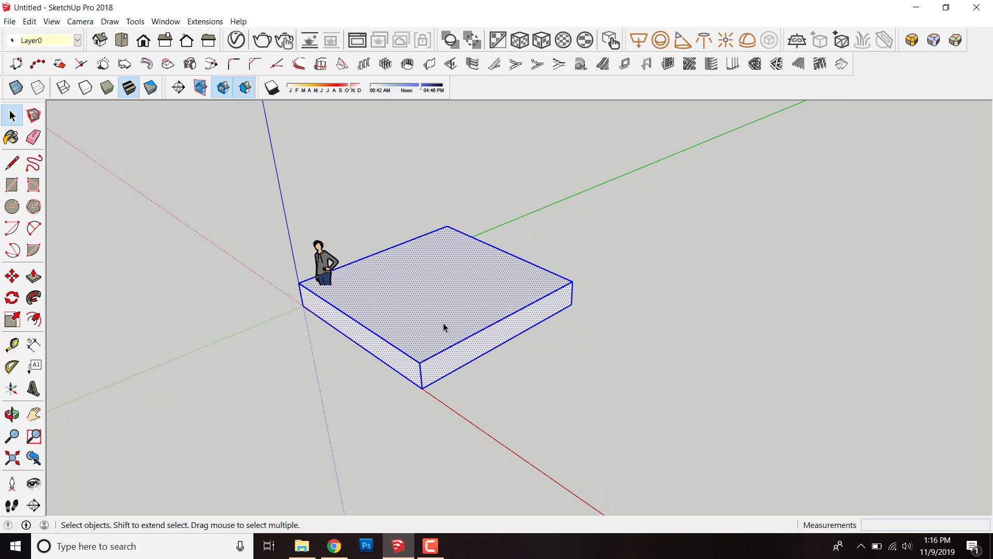
scroll(444, 326, "down", 2)
left_click(554, 416)
scroll(554, 411, "down", 1)
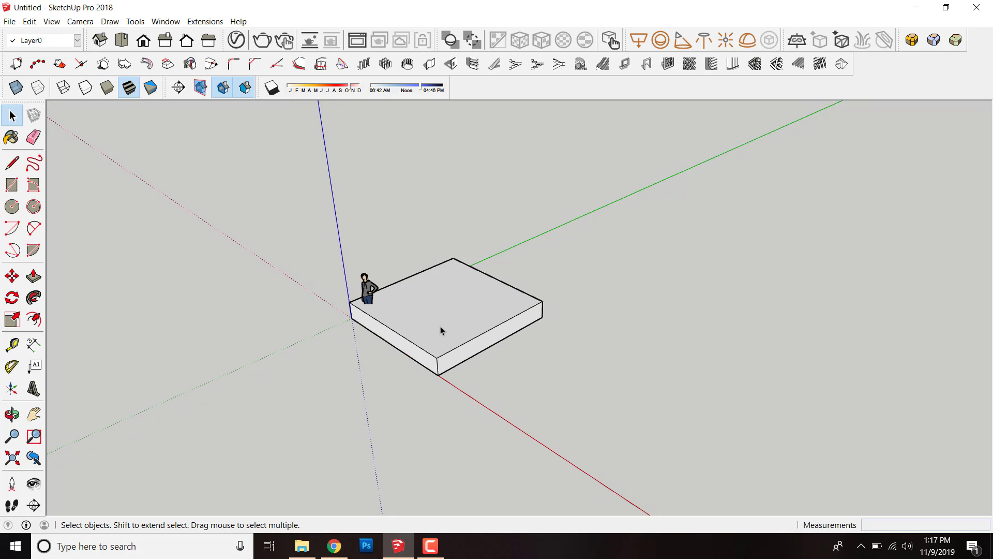
Select only the box's top face, extend the selection to all connected faces and edges, and clear it.
left_click(433, 318)
scroll(432, 317, "up", 2)
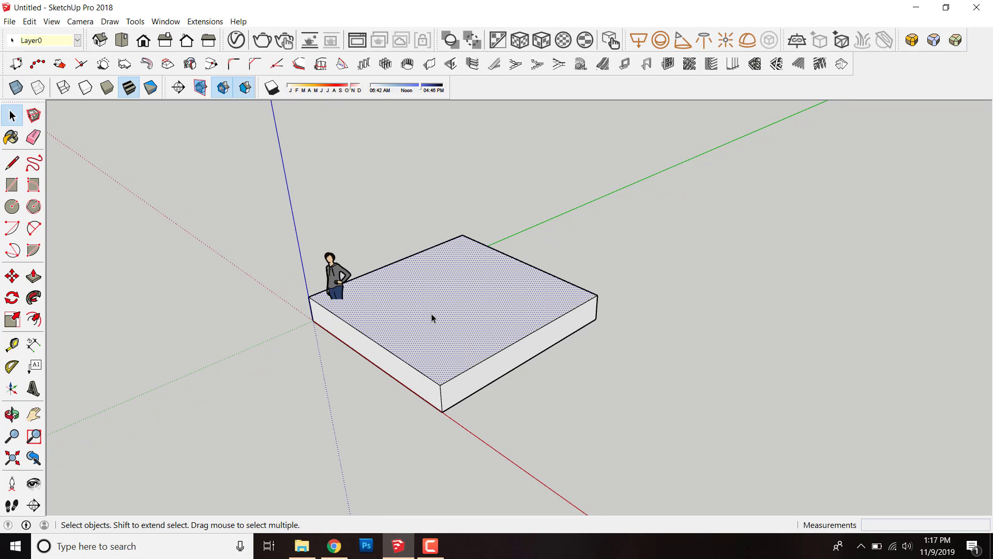
left_click(571, 446)
triple_click(458, 295)
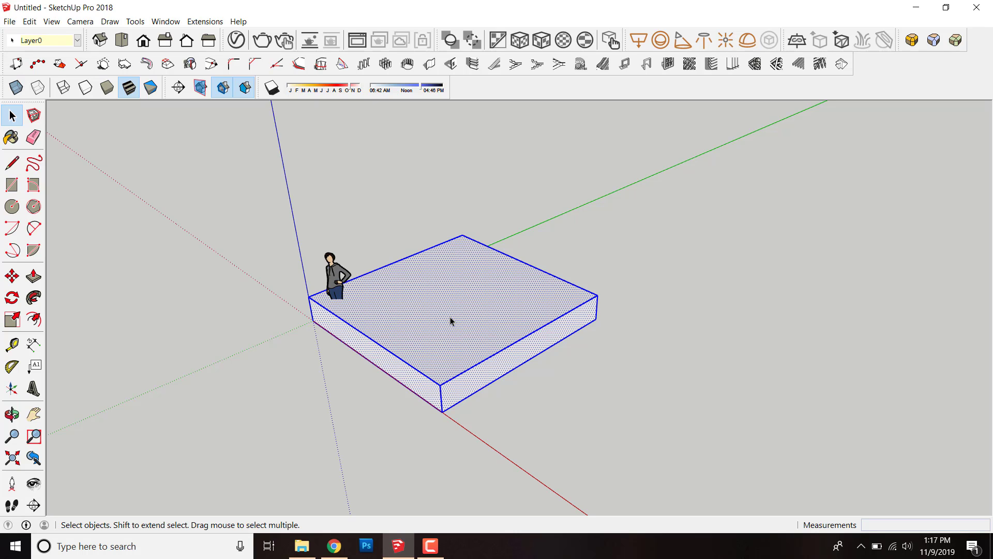
left_click(569, 448)
scroll(458, 332, "up", 2)
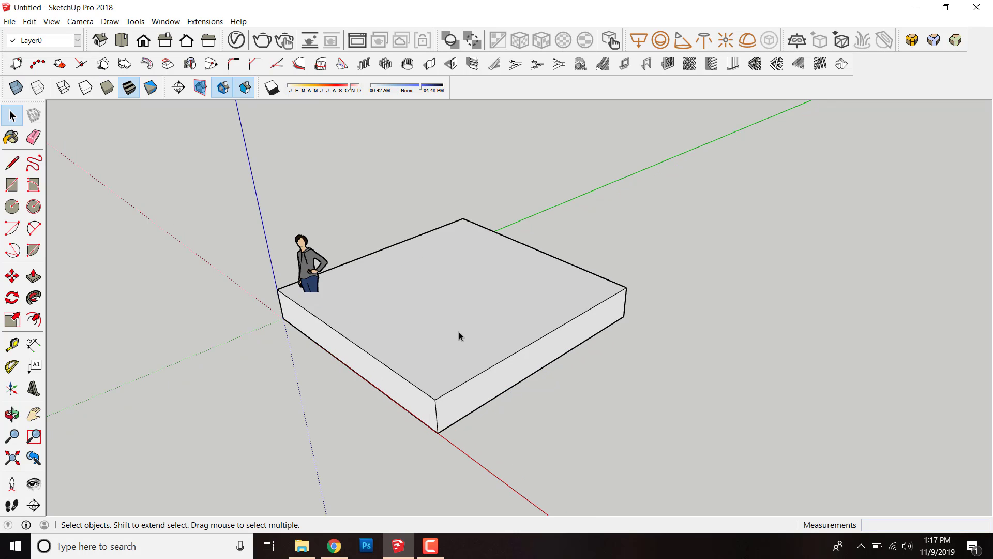
triple_click(458, 335)
left_click(560, 435)
Open the Shortcuts settings in the SketchUp preferences and close them without making changes.
left_click(205, 21)
mouse_move(166, 22)
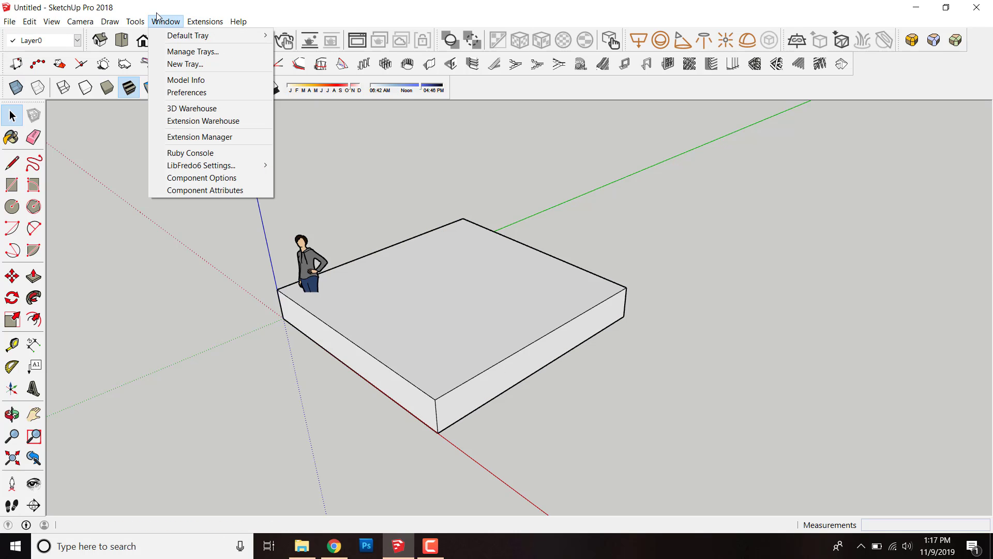
left_click(214, 94)
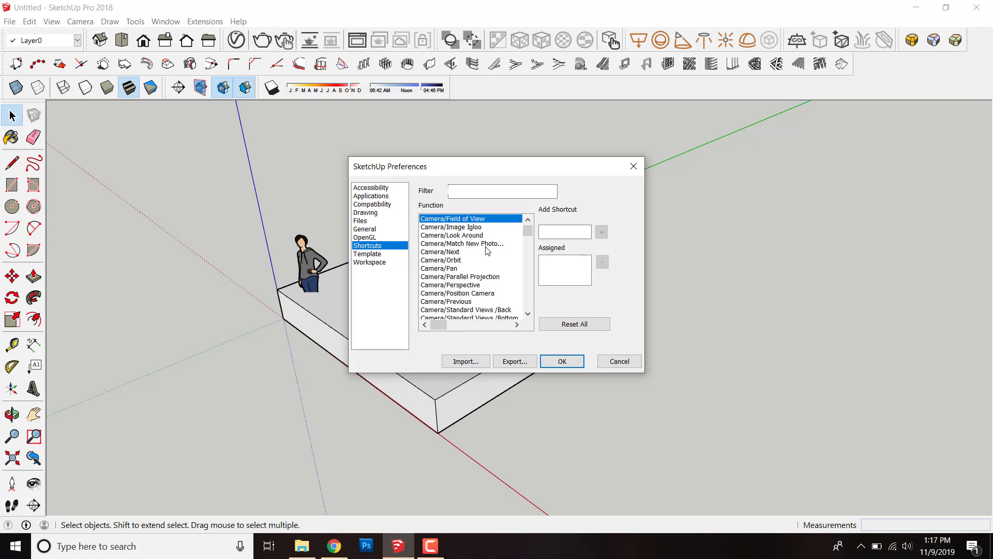
left_click(465, 195)
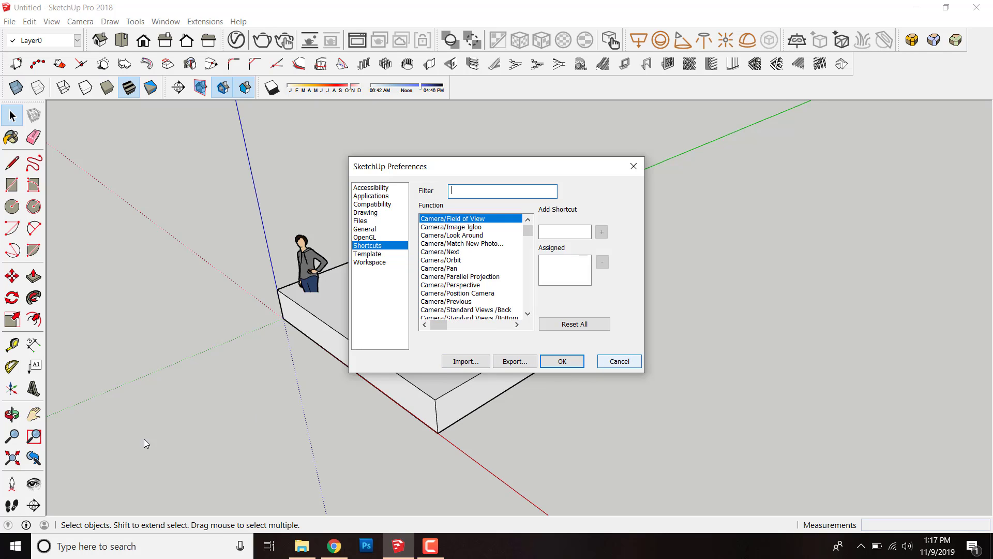
left_click(619, 361)
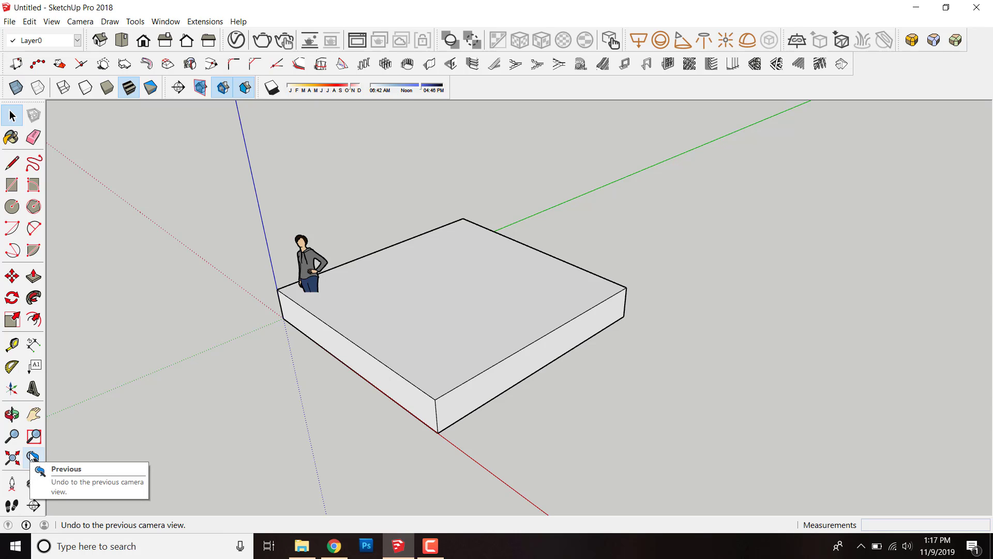
Select all of the box's connected faces and edges, and clear the selection.
scroll(395, 311, "down", 2)
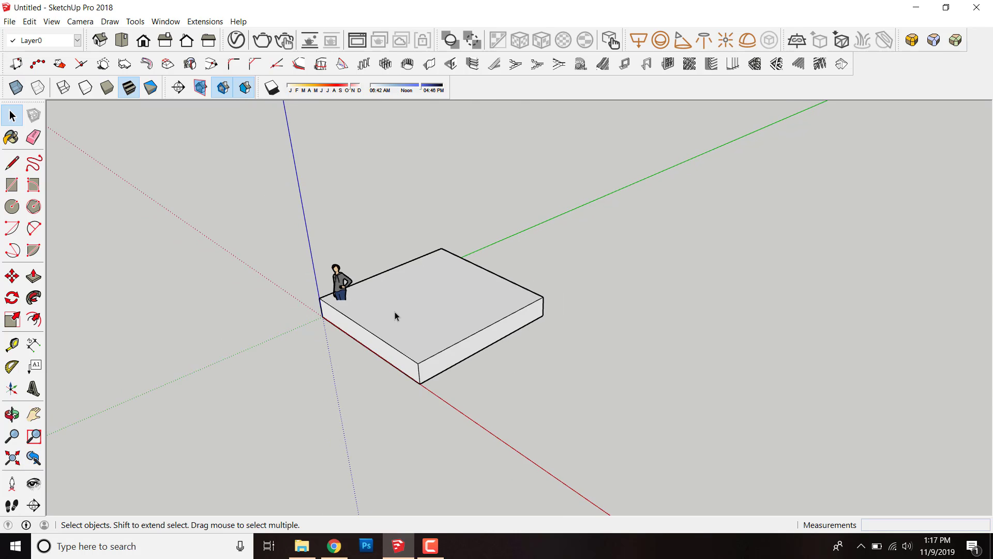
scroll(439, 305, "up", 2)
triple_click(439, 309)
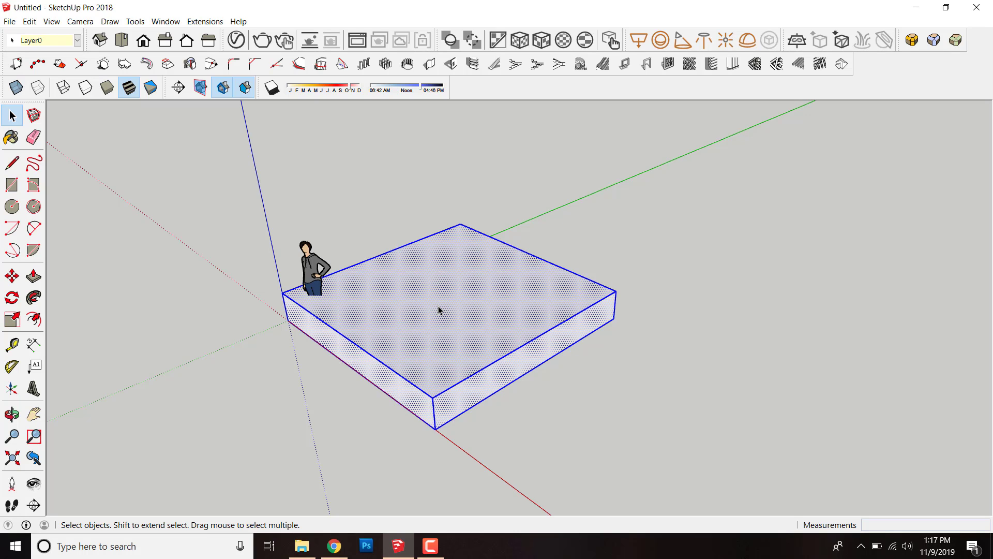
left_click(181, 277)
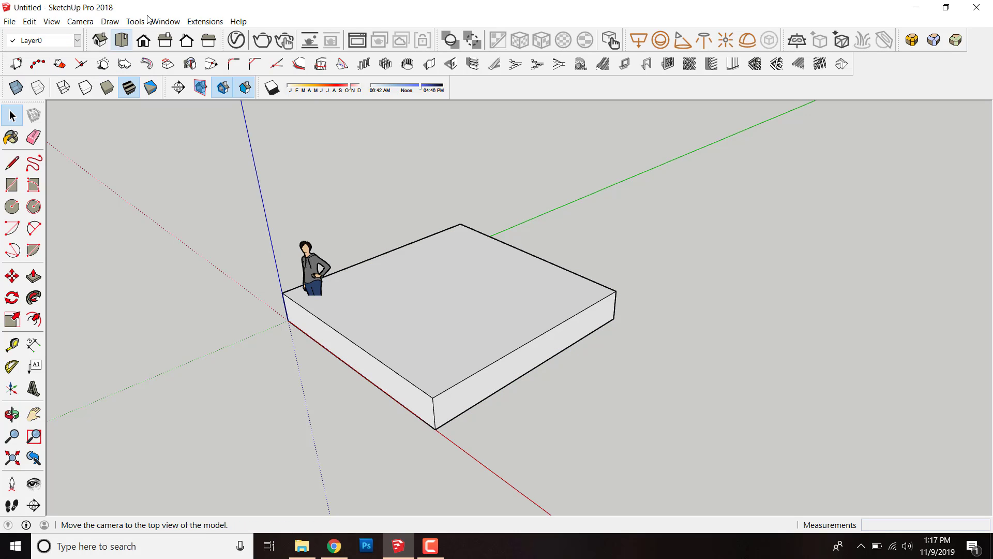
Filter the preferences' shortcut functions by "pre" and assign the shortcut U to Camera/Previous.
left_click(165, 21)
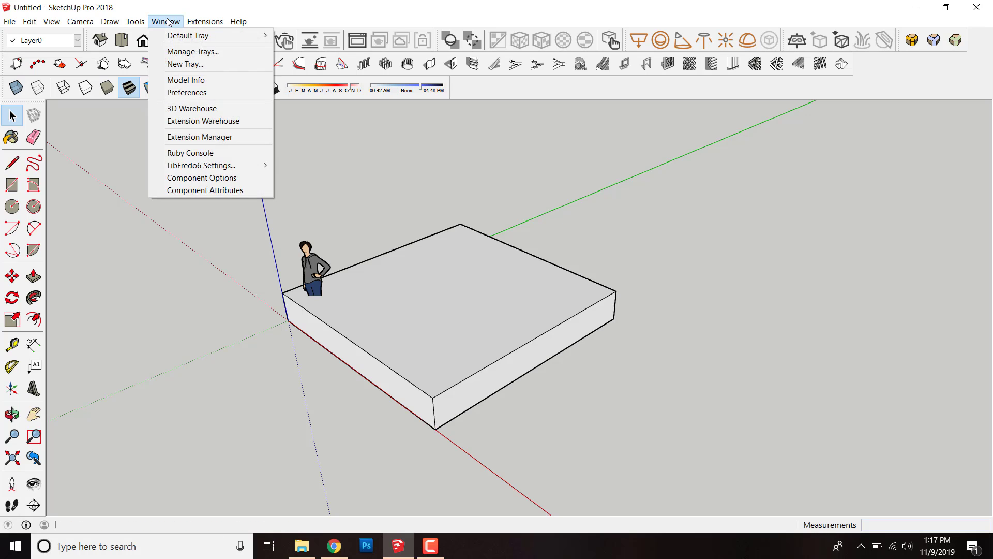
left_click(205, 94)
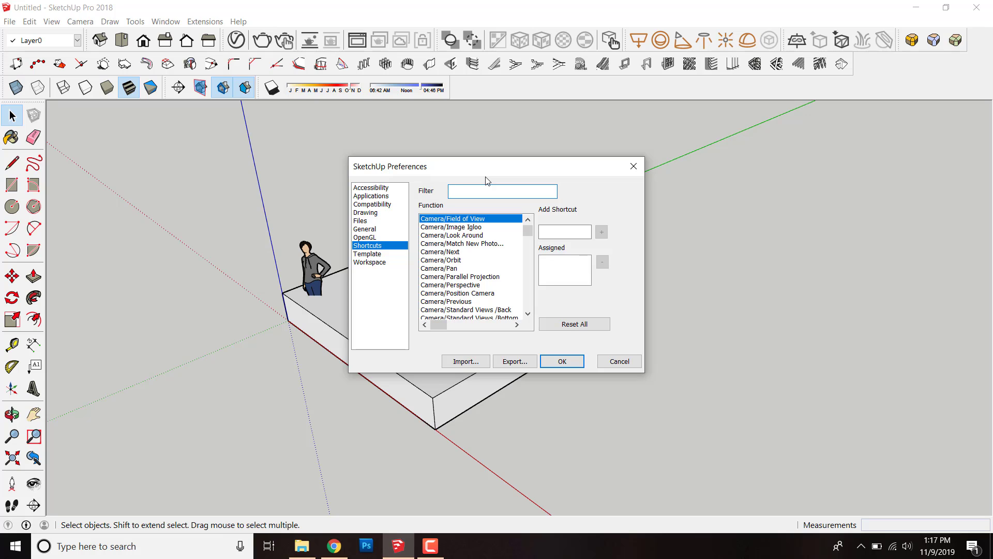
type("pre")
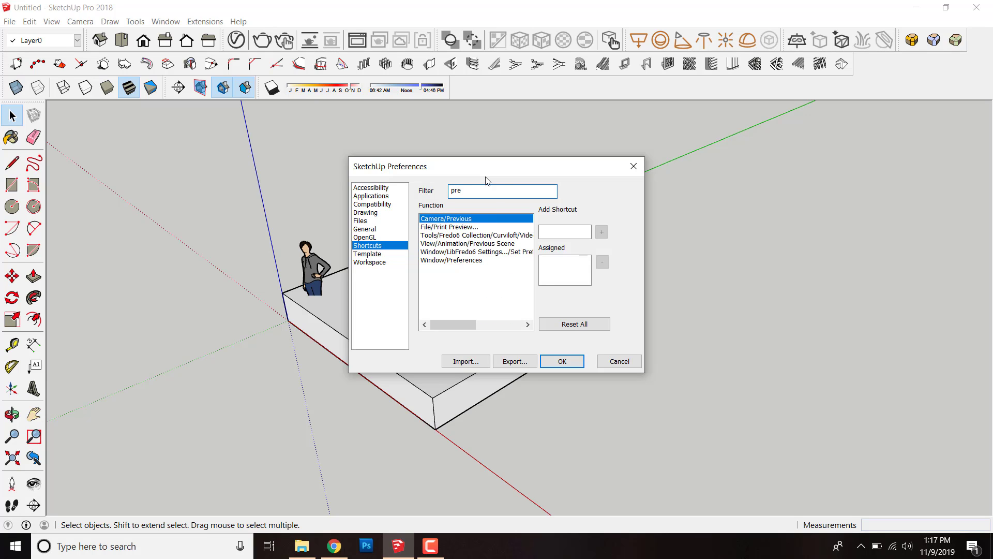
left_click(478, 221)
left_click(571, 228)
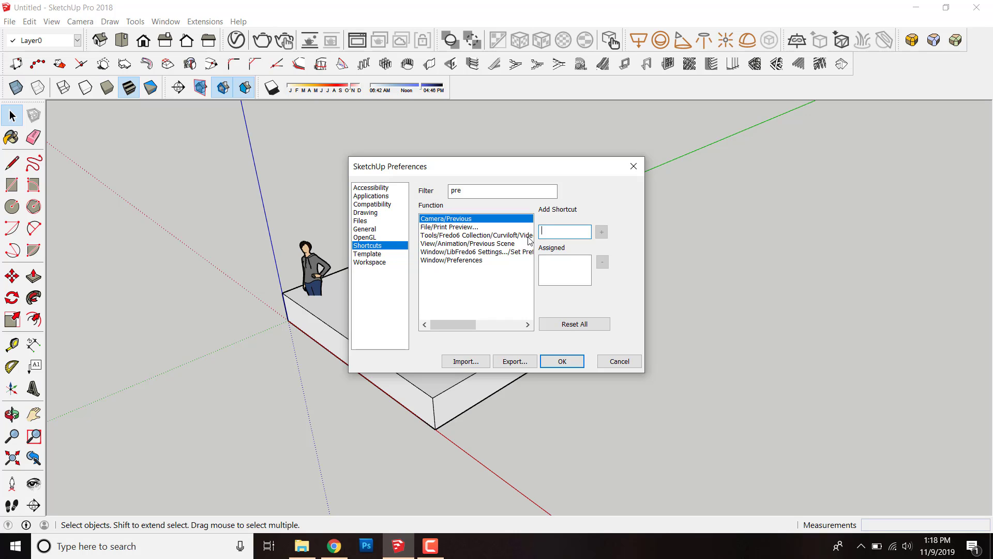
key("u")
left_click(555, 237)
left_click(602, 233)
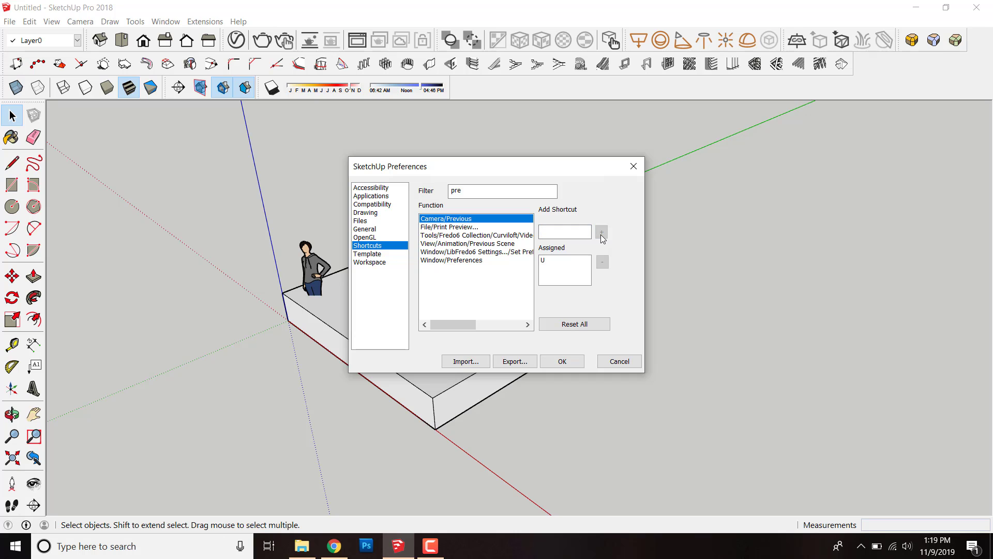
left_click(573, 361)
Zoom in and out on the box and step back through the earlier camera views with Previous.
scroll(515, 315, "up", 3)
scroll(509, 308, "down", 2)
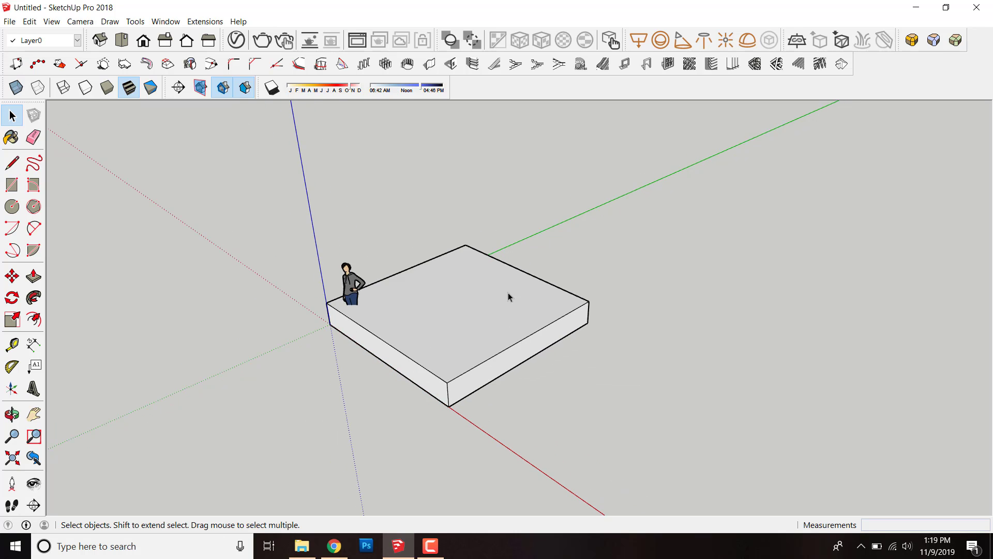
left_click(34, 457)
left_click(34, 458)
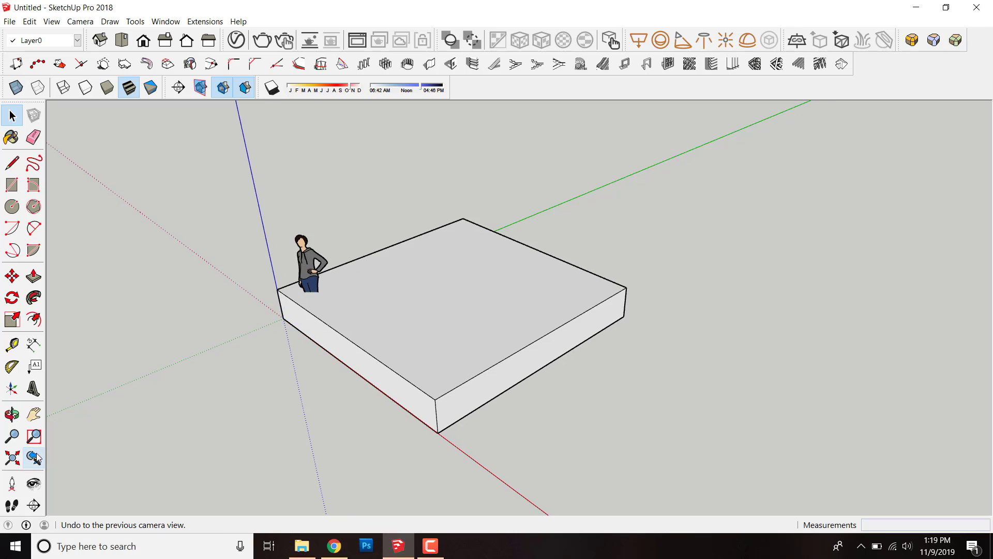
left_click(34, 458)
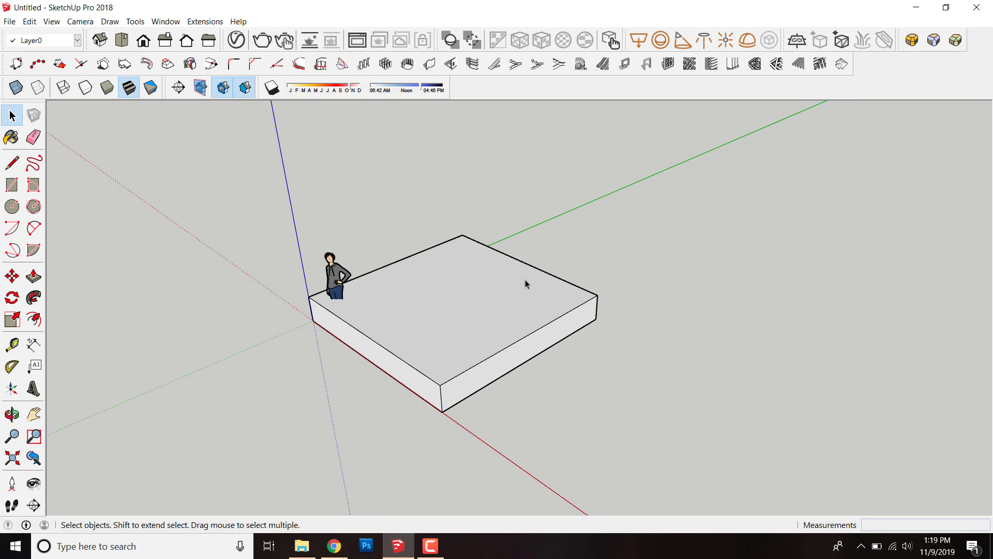
scroll(526, 282, "down", 2)
scroll(526, 282, "up", 1)
scroll(438, 304, "up", 2)
scroll(438, 304, "down", 3)
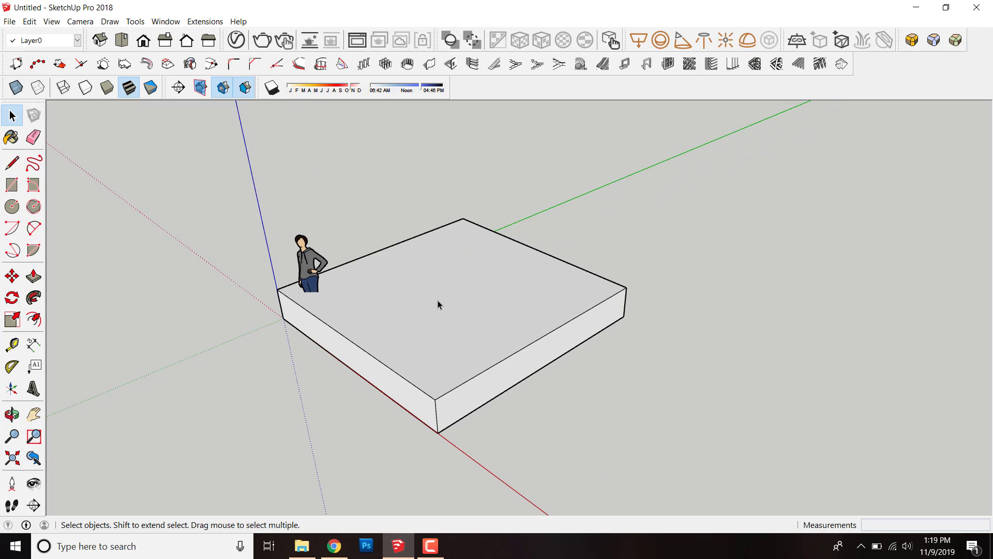
scroll(438, 303, "up", 3)
scroll(438, 300, "down", 2)
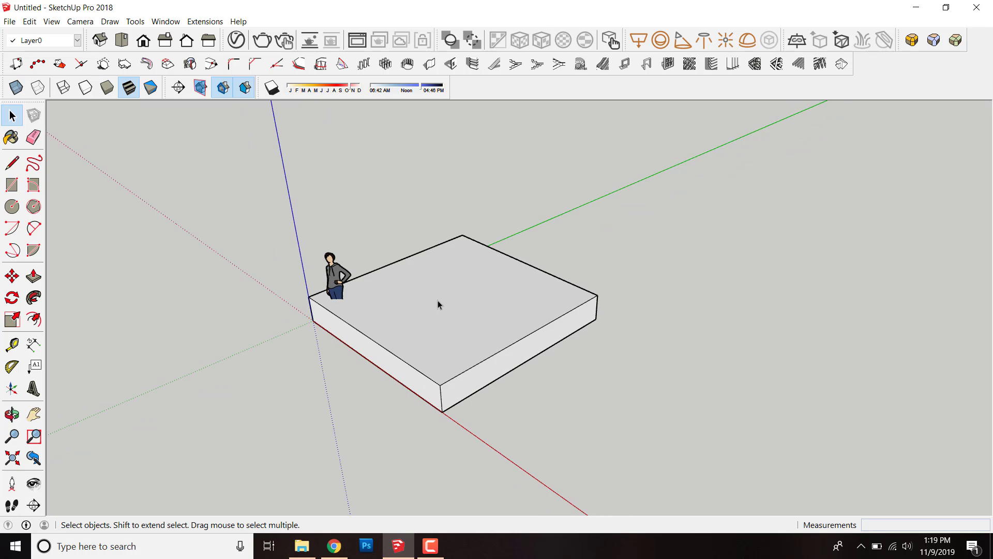
scroll(437, 300, "up", 2)
scroll(438, 300, "down", 3)
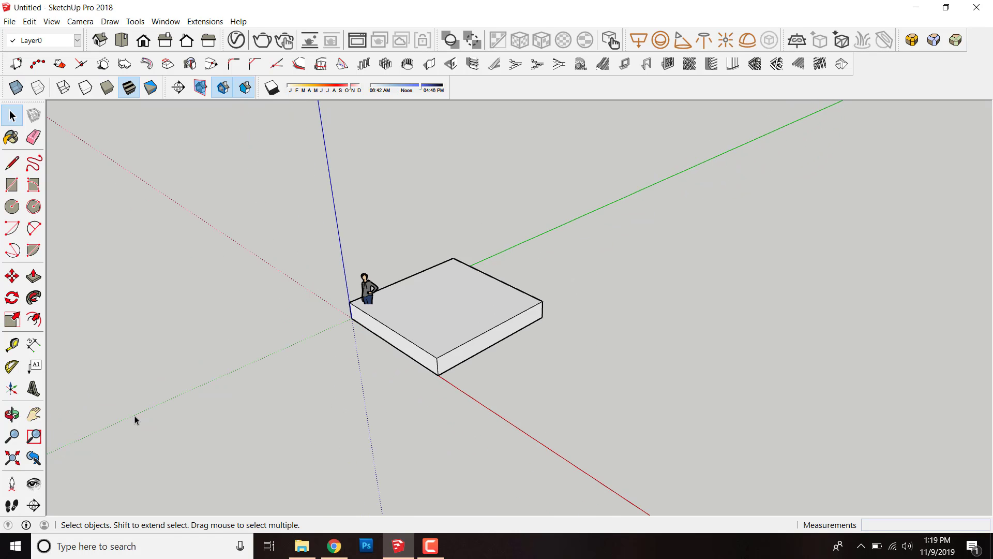
left_click(32, 457)
left_click(32, 458)
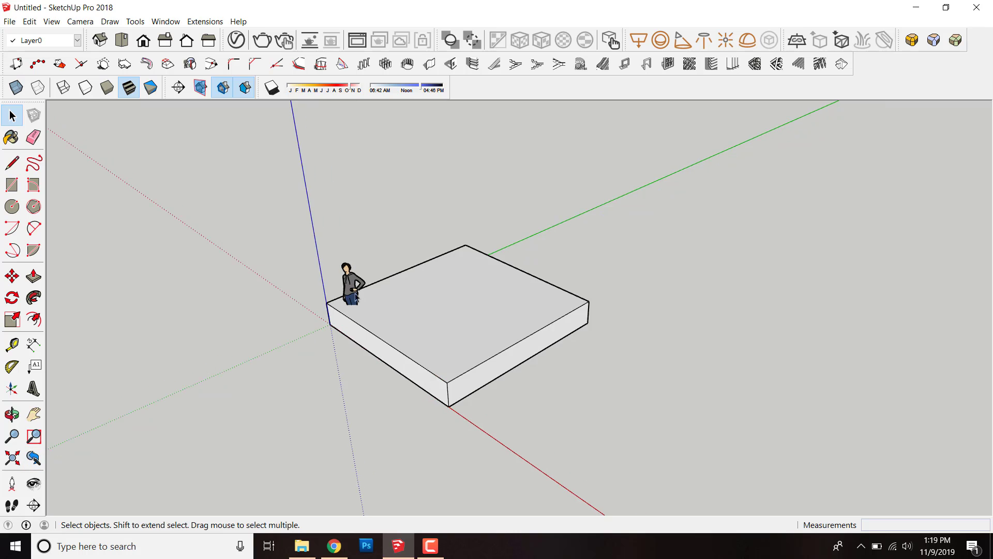
Select the entire box, including all its connected faces and edges.
scroll(505, 274, "up", 2)
left_click(505, 275)
scroll(452, 305, "down", 2)
scroll(475, 309, "up", 2)
triple_click(475, 308)
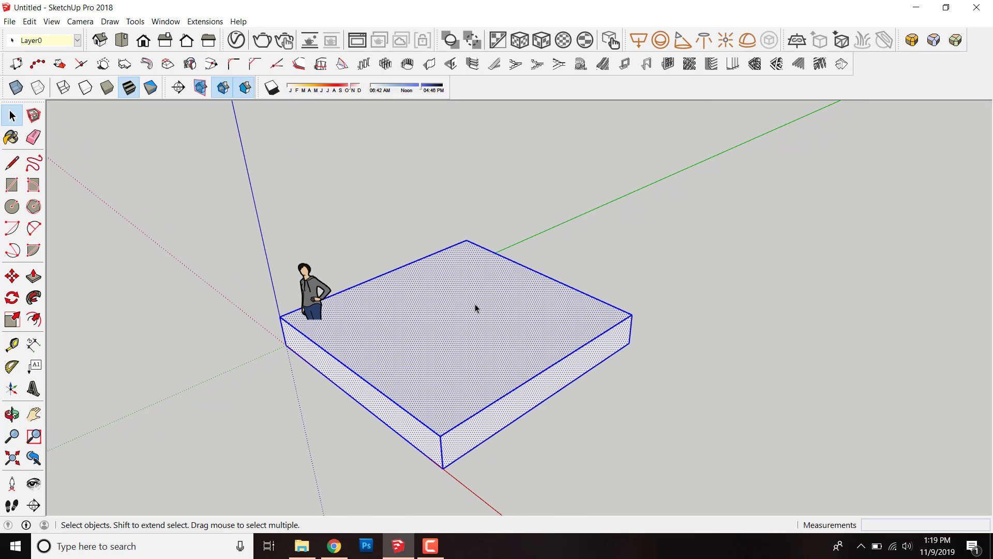
Filter the preferences' shortcut functions by "gr", check the shortcut assigned to Edit/Make Group, and close the preferences.
left_click(205, 21)
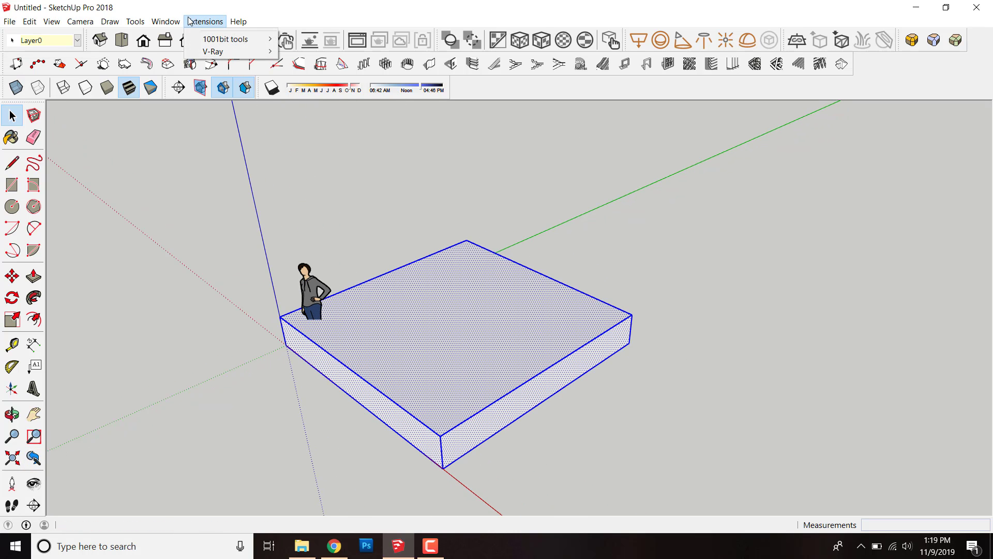
left_click(186, 92)
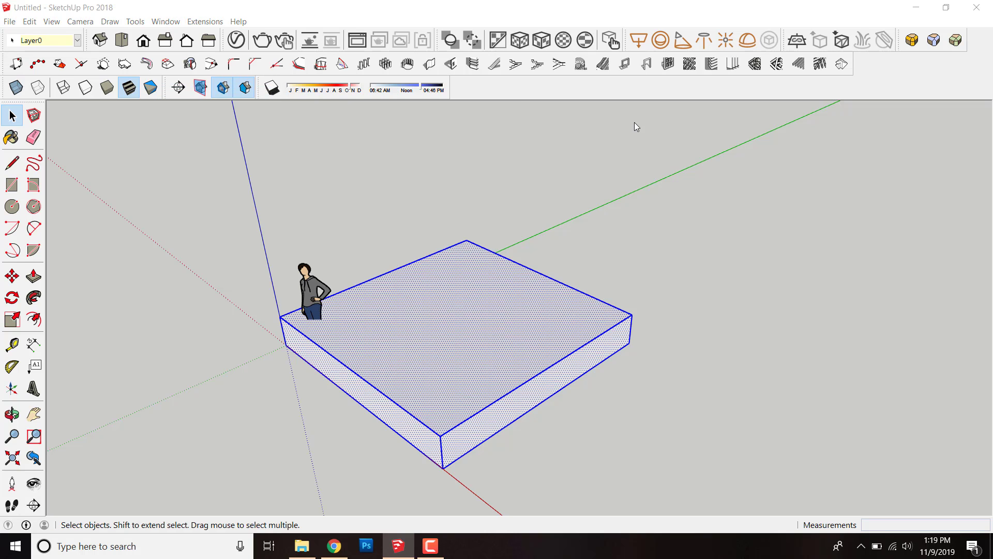
left_click_drag(515, 168, 681, 141)
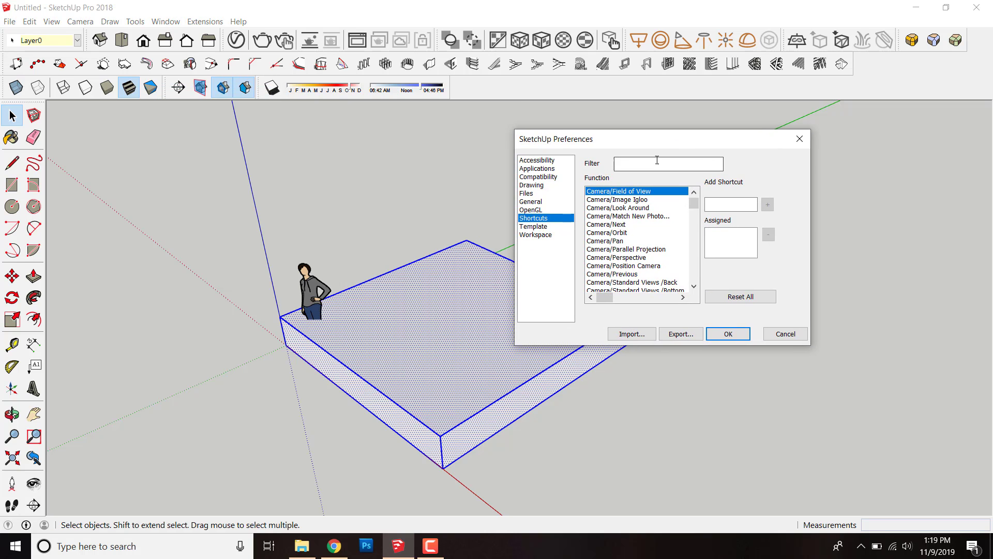
left_click(657, 163)
type("gr")
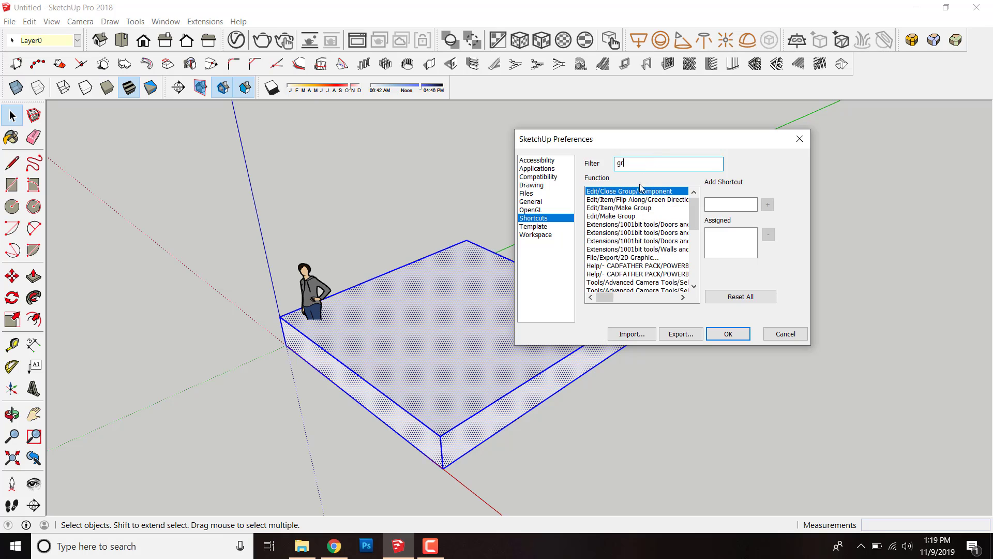
left_click(631, 208)
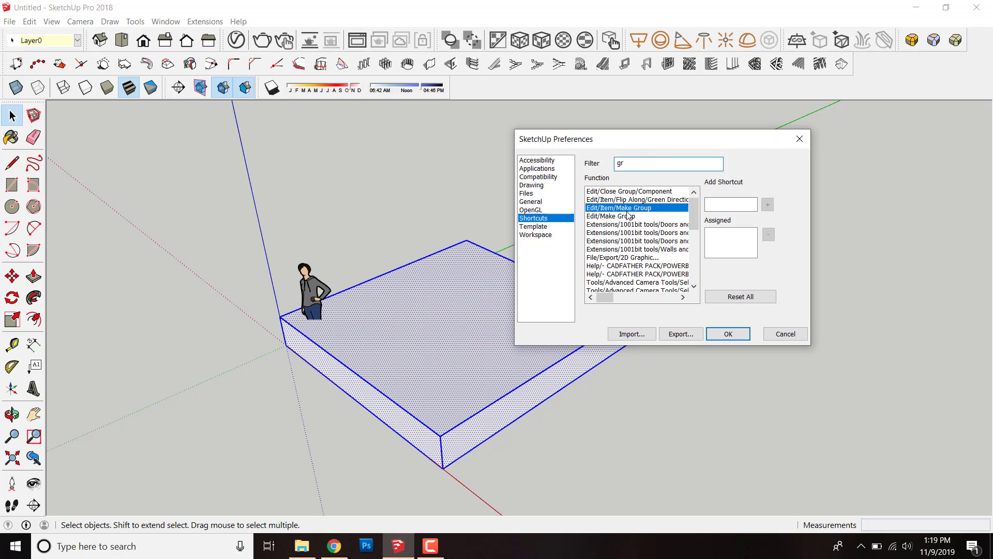
left_click(626, 217)
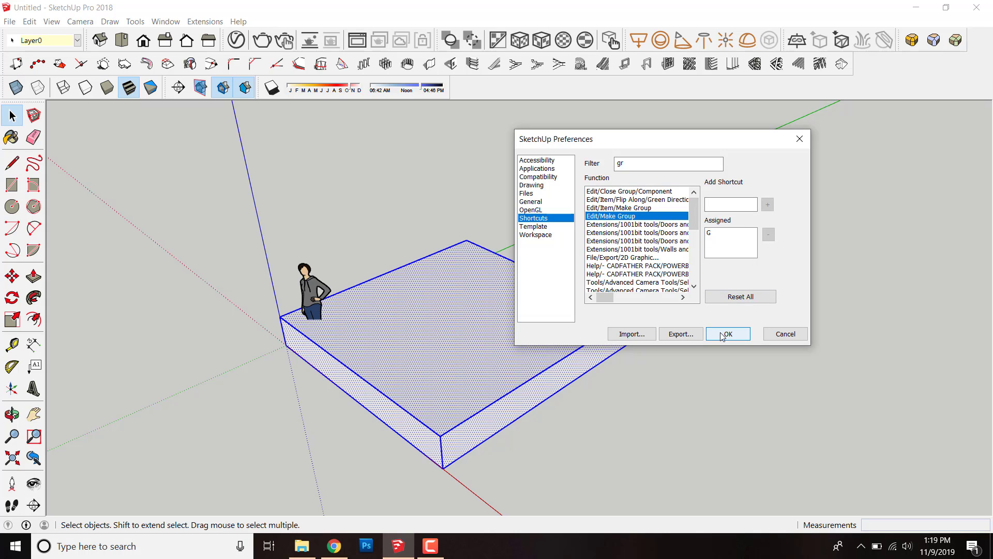
left_click(800, 138)
Deselect the box, select its complete connected geometry again, and clear that selection.
left_click(695, 306)
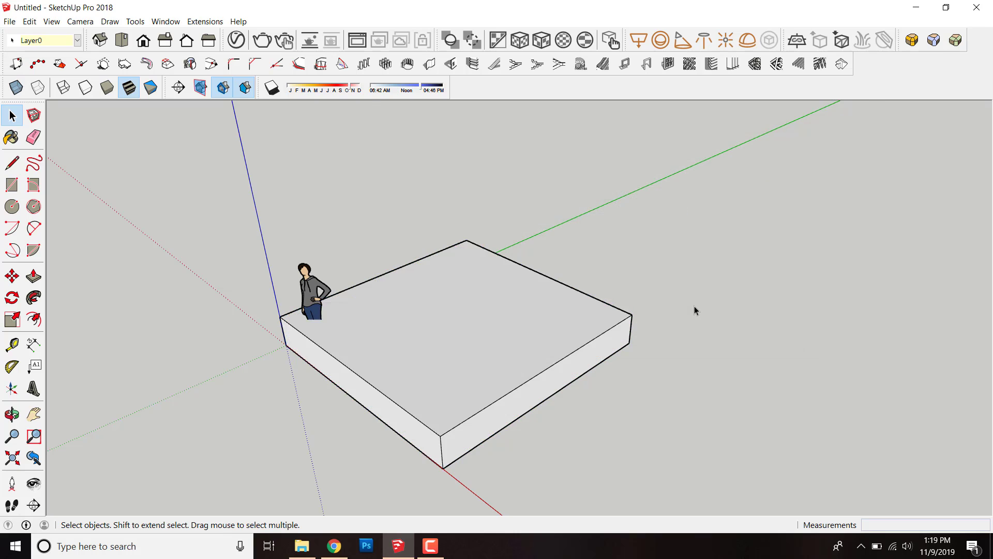
scroll(695, 306, "down", 3)
left_click(587, 299)
scroll(697, 324, "up", 2)
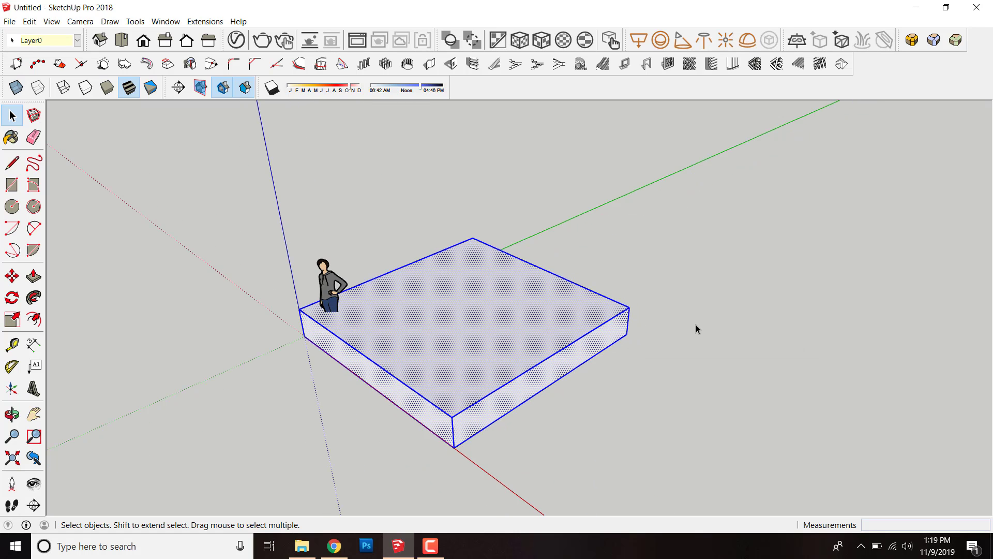
scroll(661, 324, "down", 2)
scroll(660, 324, "up", 1)
left_click(293, 389)
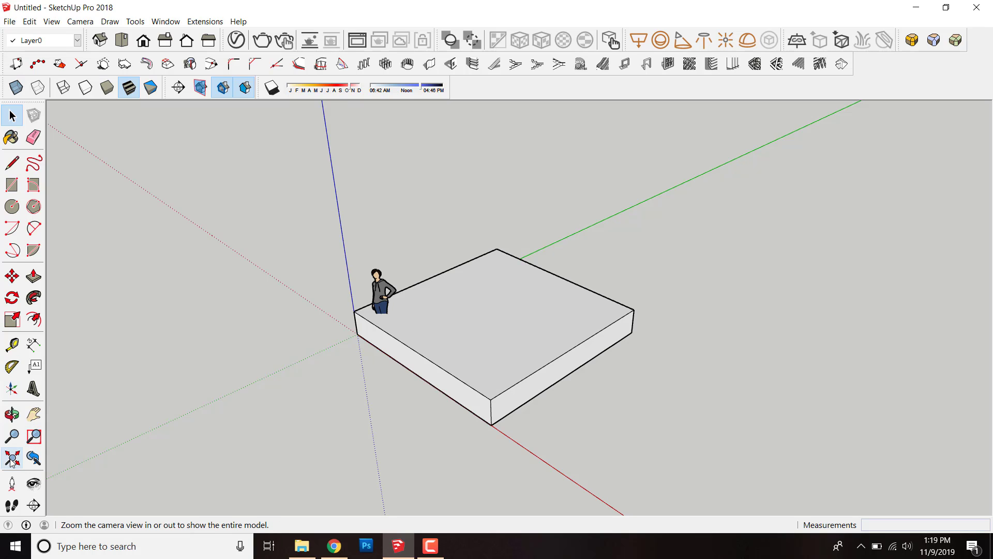
key("z")
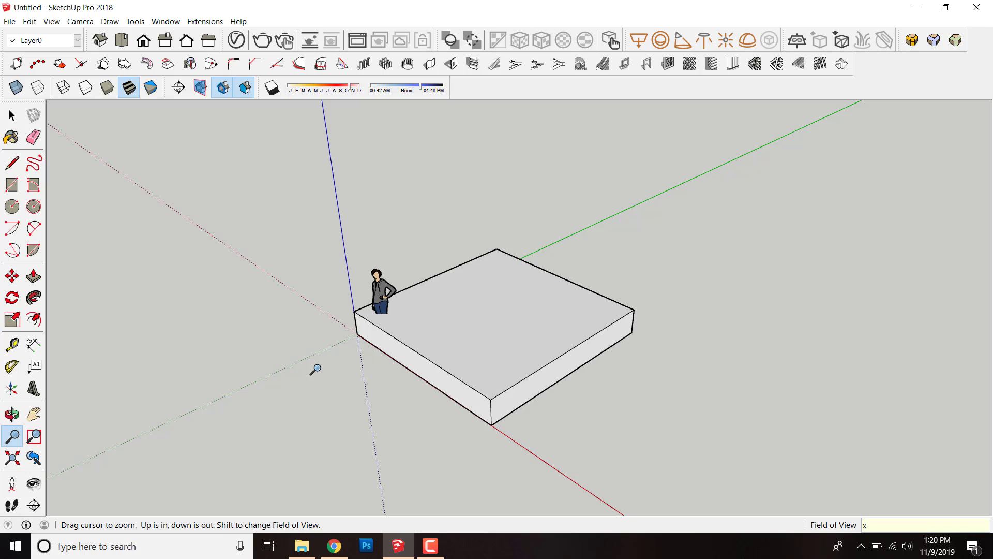
key("space")
scroll(315, 360, "down", 2)
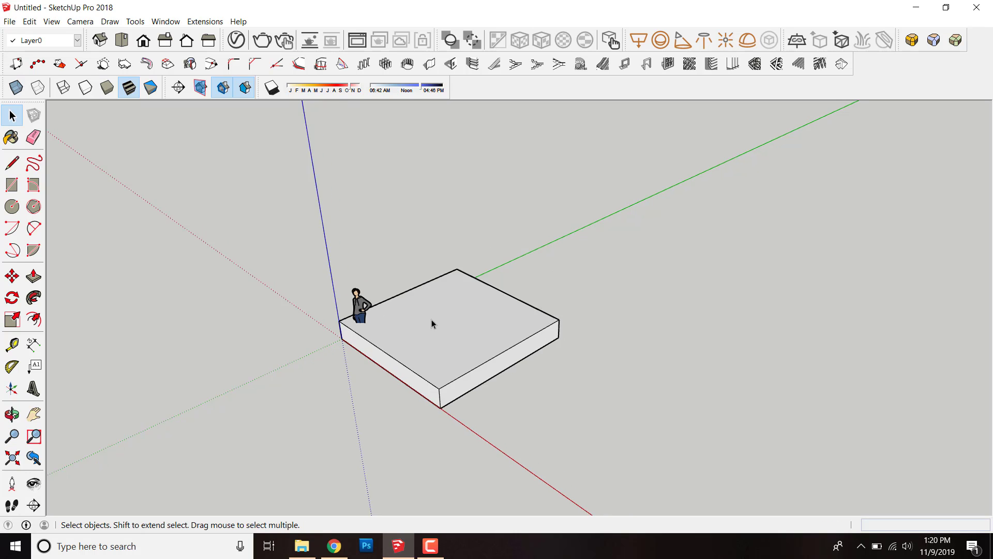
scroll(431, 319, "up", 2)
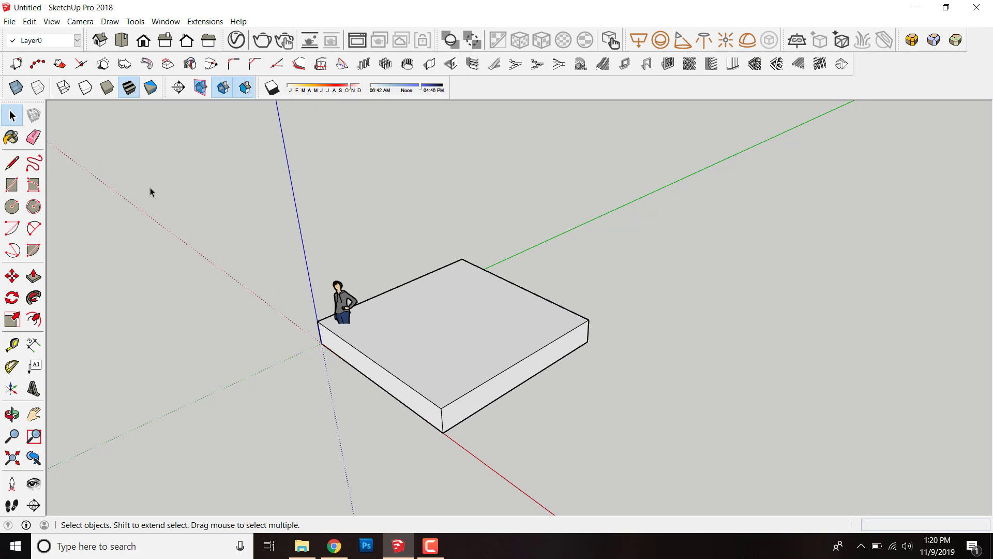
scroll(153, 181, "down", 1)
scroll(234, 232, "up", 1)
key("r")
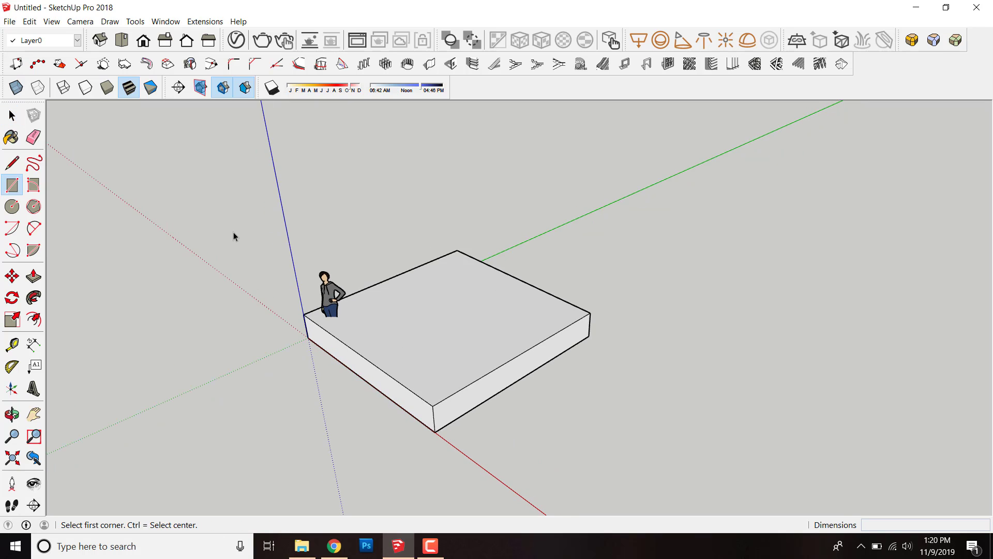
key("space")
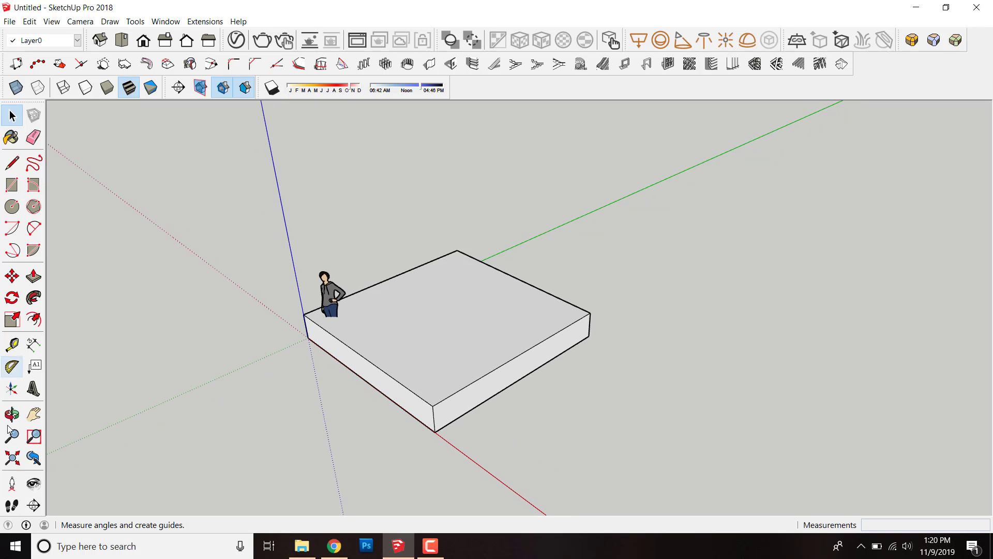
Activate Look Around, open the preferences and filter the shortcut functions by "look".
left_click(33, 483)
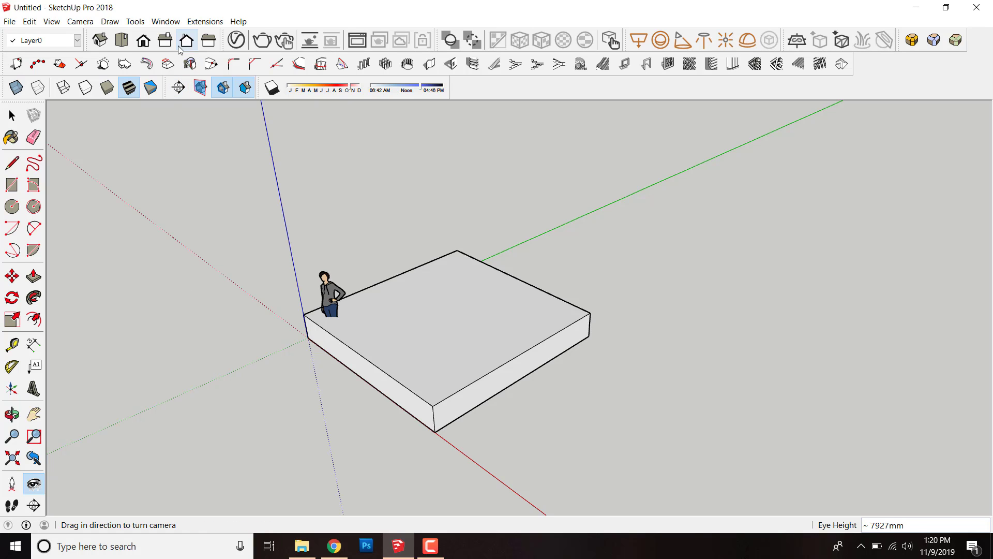
left_click(205, 21)
mouse_move(166, 21)
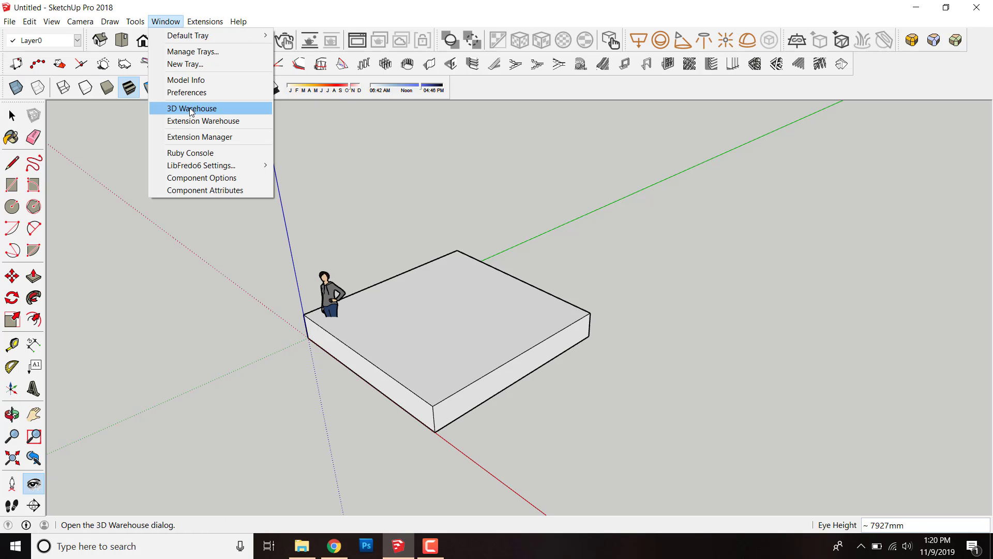
left_click(200, 92)
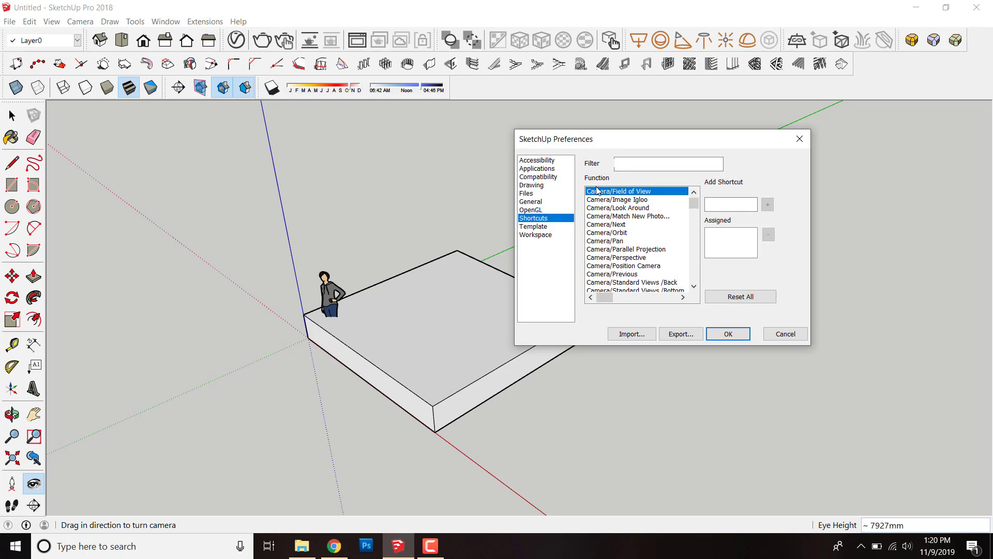
left_click(622, 163)
type("look")
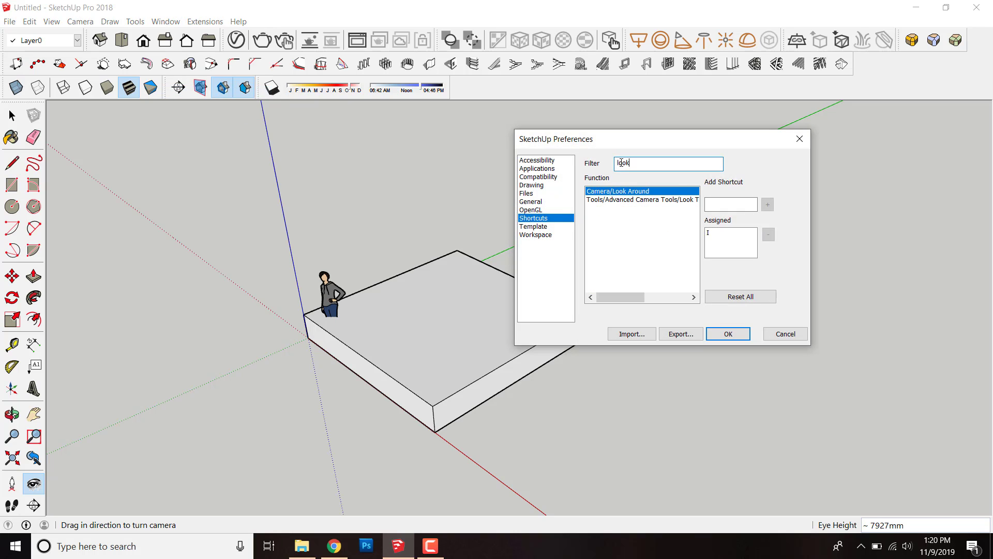
Assign the shortcut I to Camera/Look Around, accept its reassignment, and close the preferences.
left_click(645, 192)
left_click(720, 206)
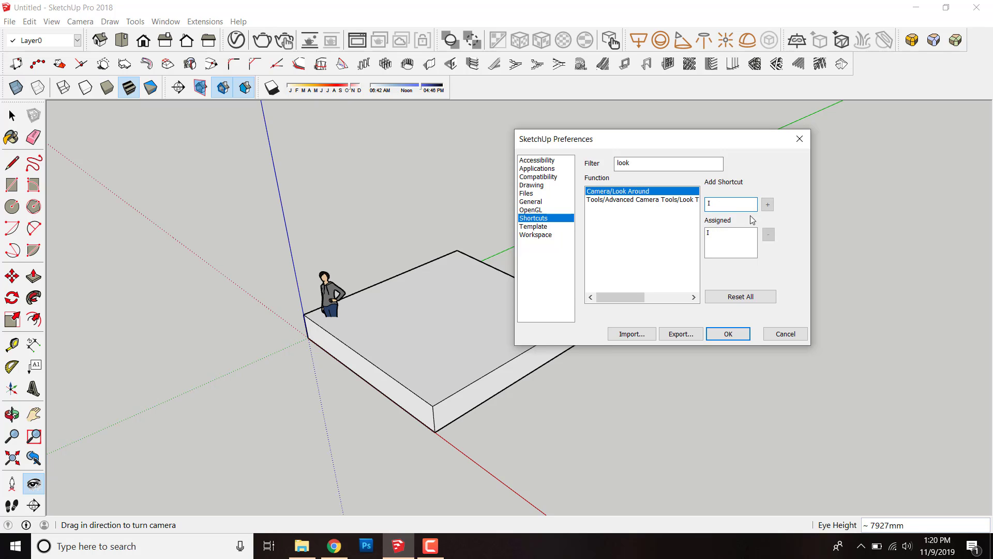
type("I")
left_click(768, 204)
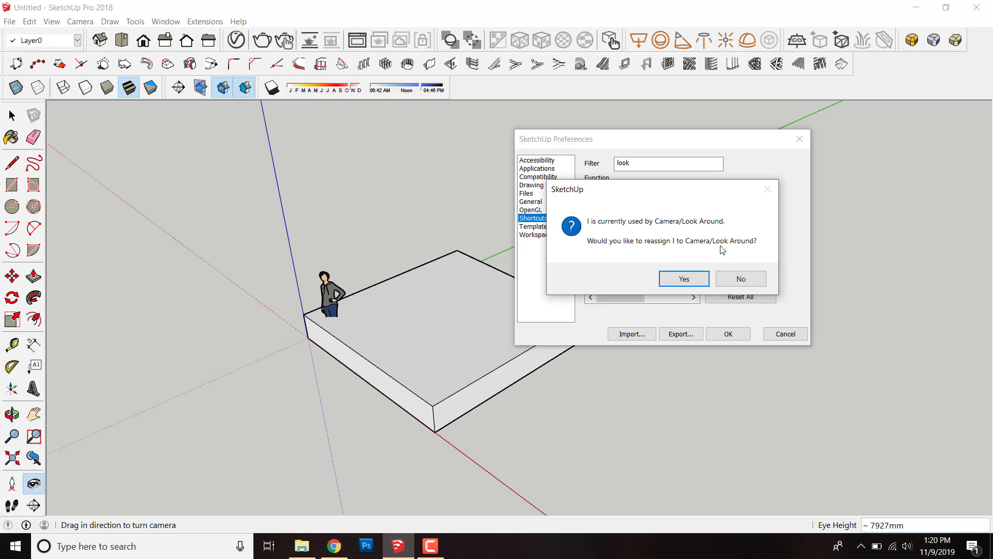
left_click(688, 279)
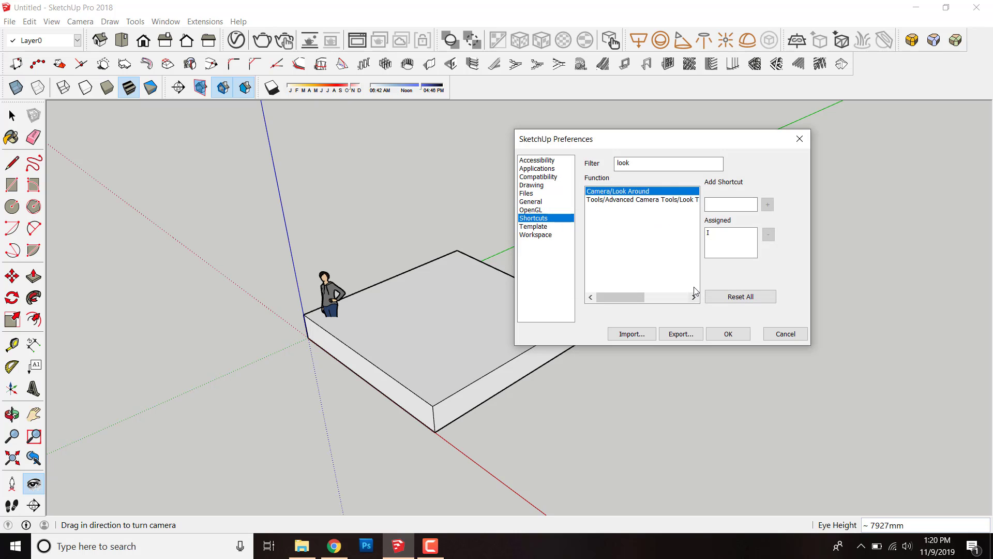
left_click(726, 331)
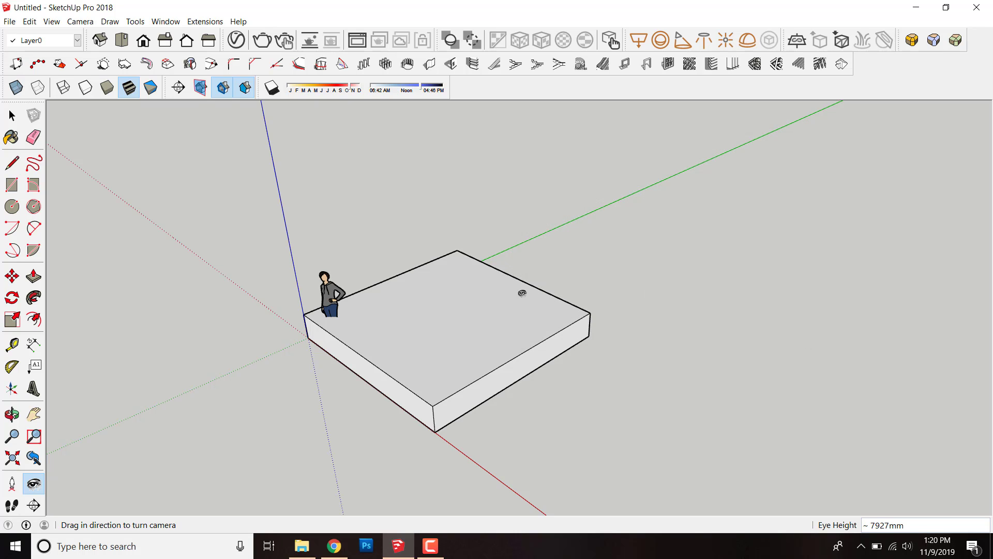
Turn the camera around the box with Look Around at several zoom distances, and return to the Select tool.
scroll(522, 293, "up", 2)
key("space")
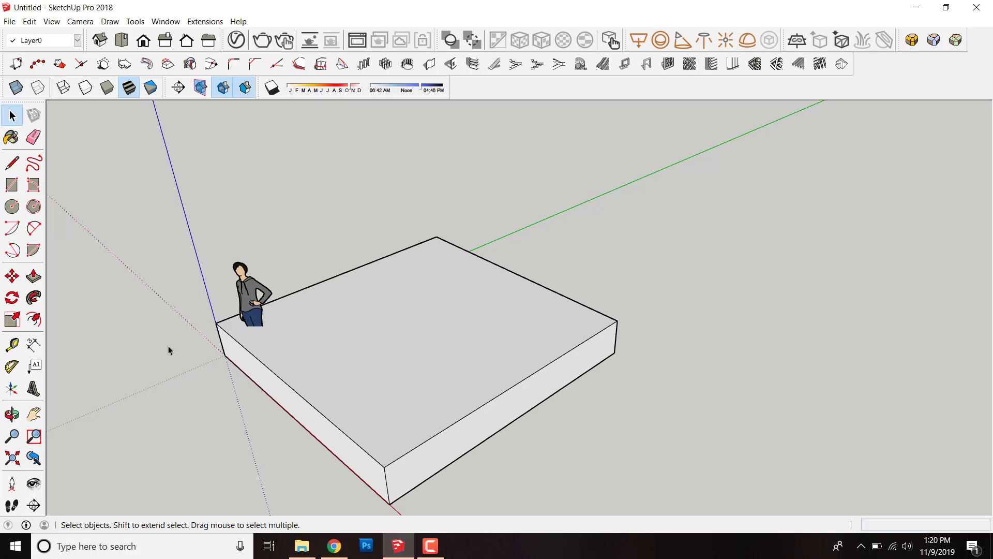
left_click(33, 483)
left_click_drag(370, 272, 416, 304)
scroll(581, 278, "up", 4)
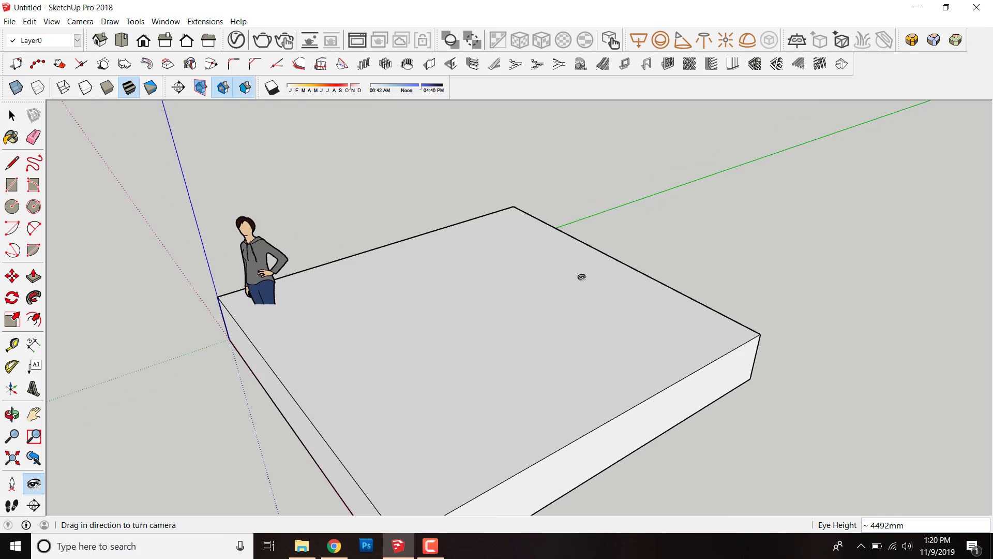
left_click_drag(590, 241, 719, 184)
scroll(718, 184, "down", 4)
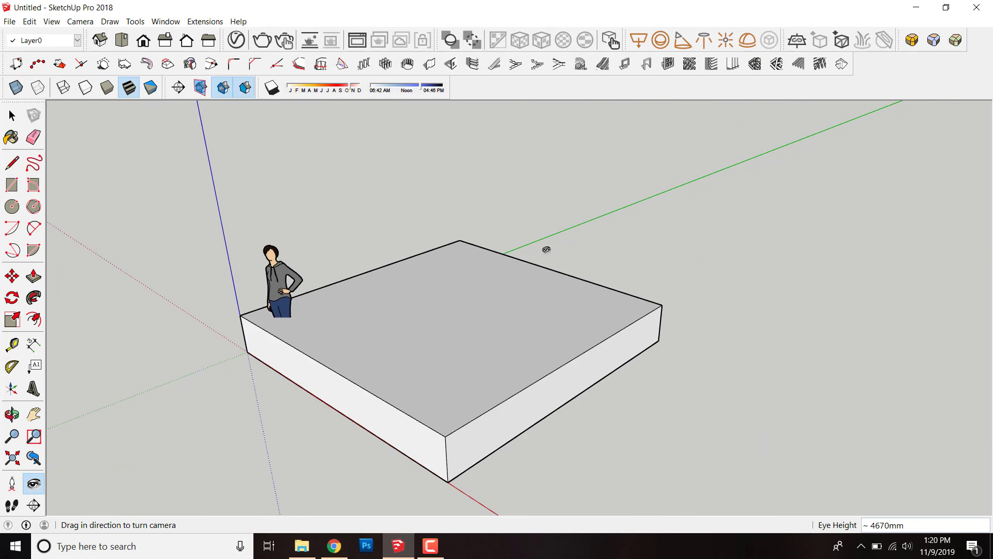
left_click_drag(545, 248, 495, 249)
scroll(495, 250, "up", 1)
key("space")
Select the box with all its connected faces and edges and make it a group.
scroll(495, 250, "up", 1)
triple_click(489, 278)
scroll(488, 277, "down", 5)
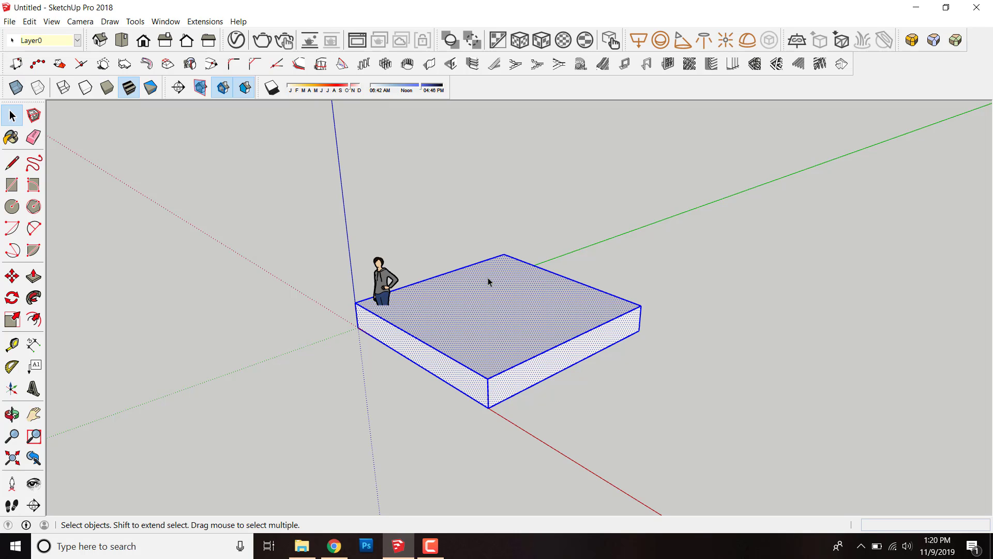
scroll(488, 277, "up", 2)
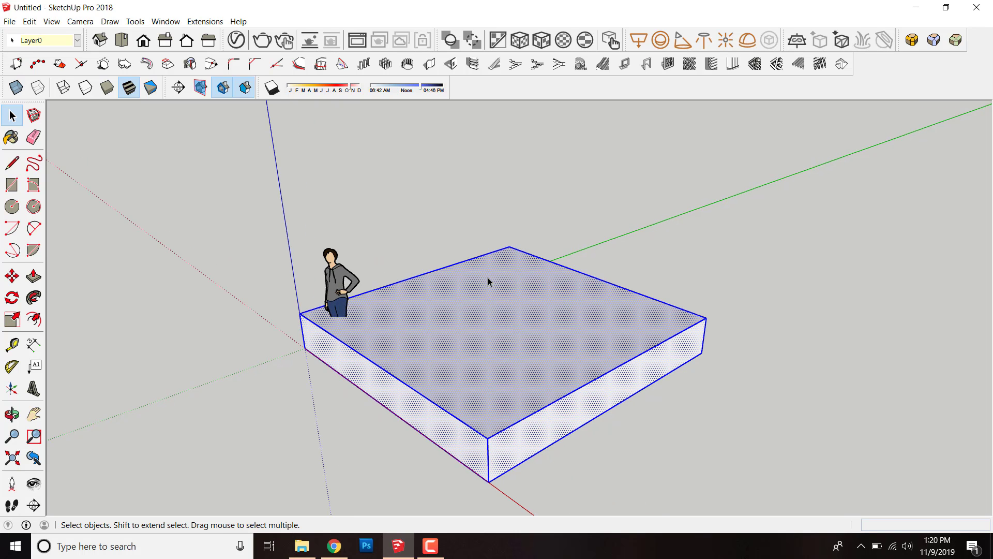
scroll(489, 278, "down", 3)
scroll(533, 317, "up", 1)
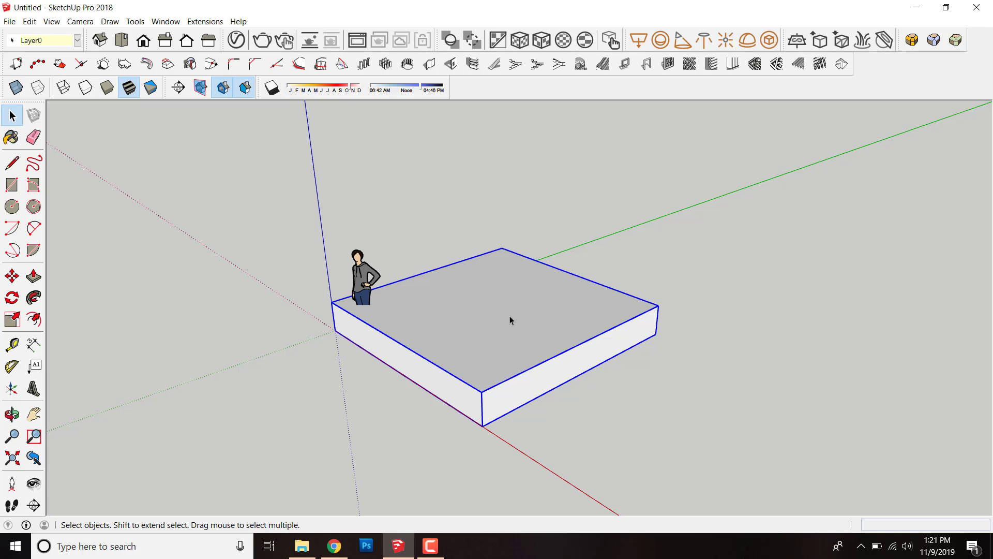
scroll(492, 325, "up", 1)
key("g")
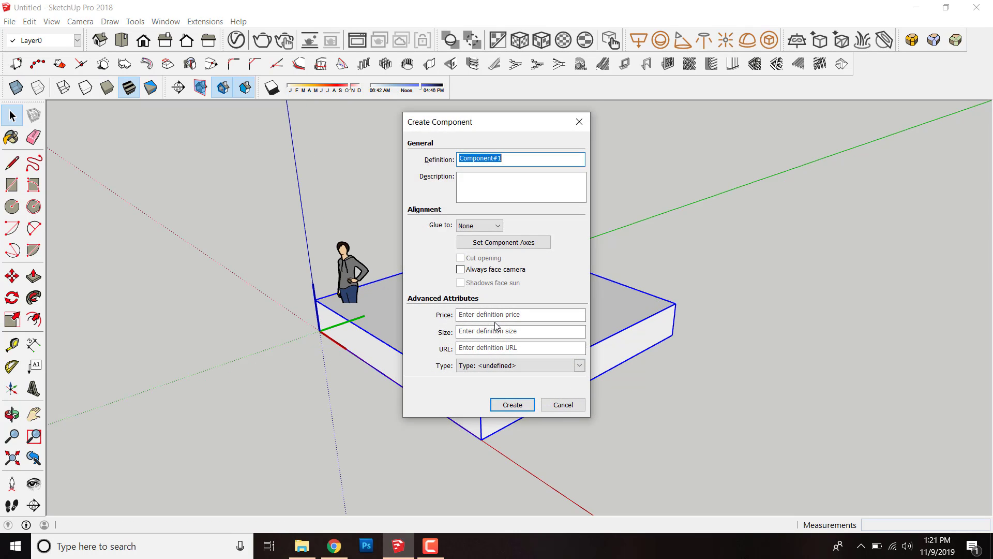
left_click_drag(460, 118, 662, 140)
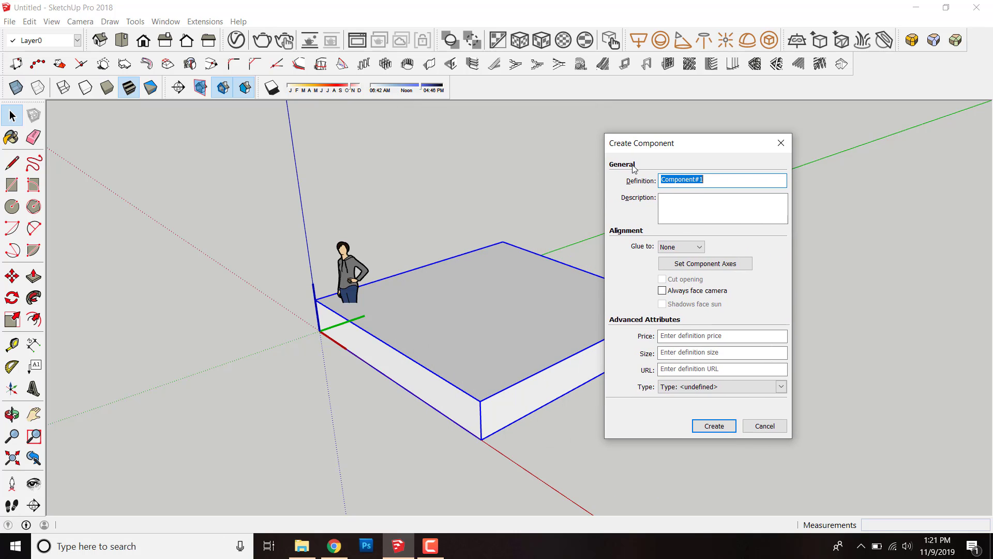
left_click(781, 142)
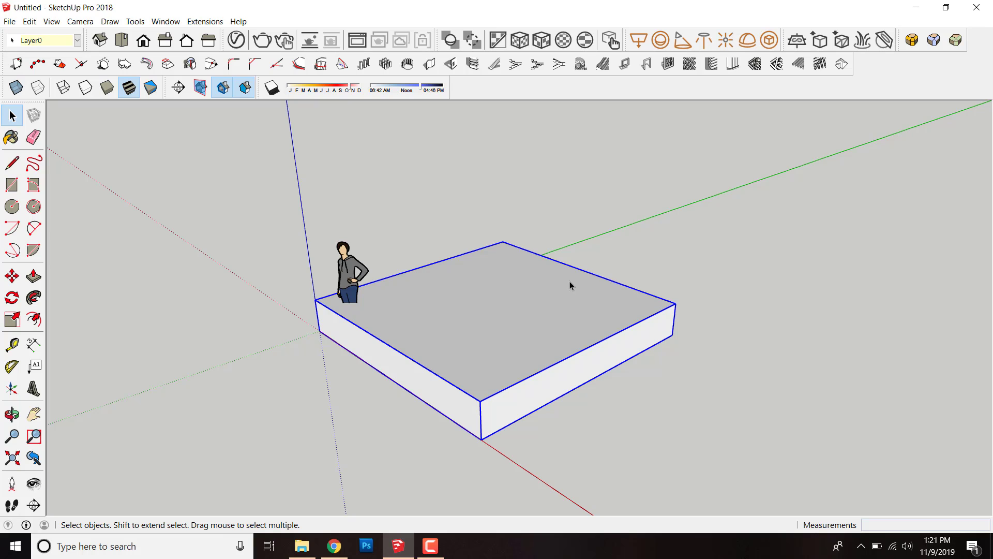
Clear the selection, then pick the grouped box as a single object and deselect it, twice.
left_click(636, 388)
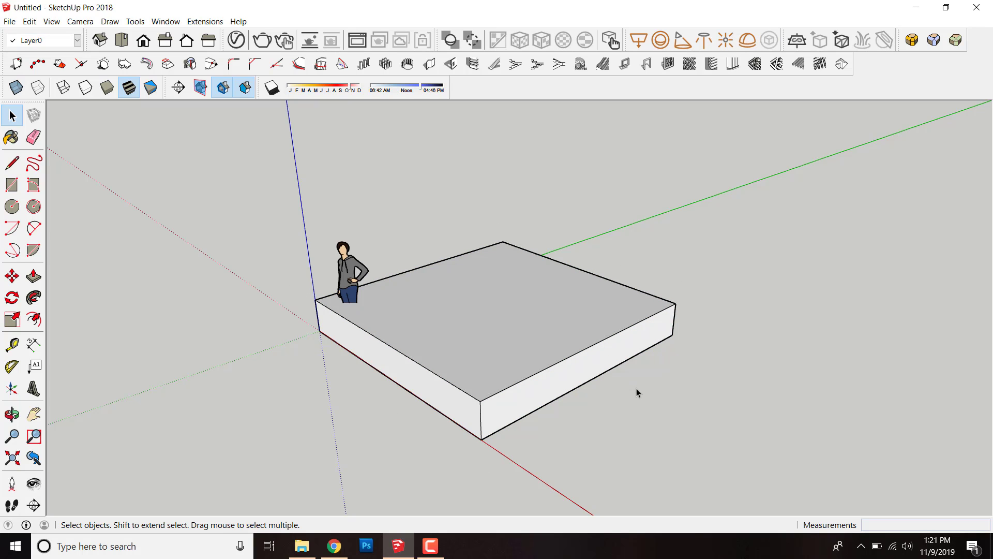
left_click(520, 271)
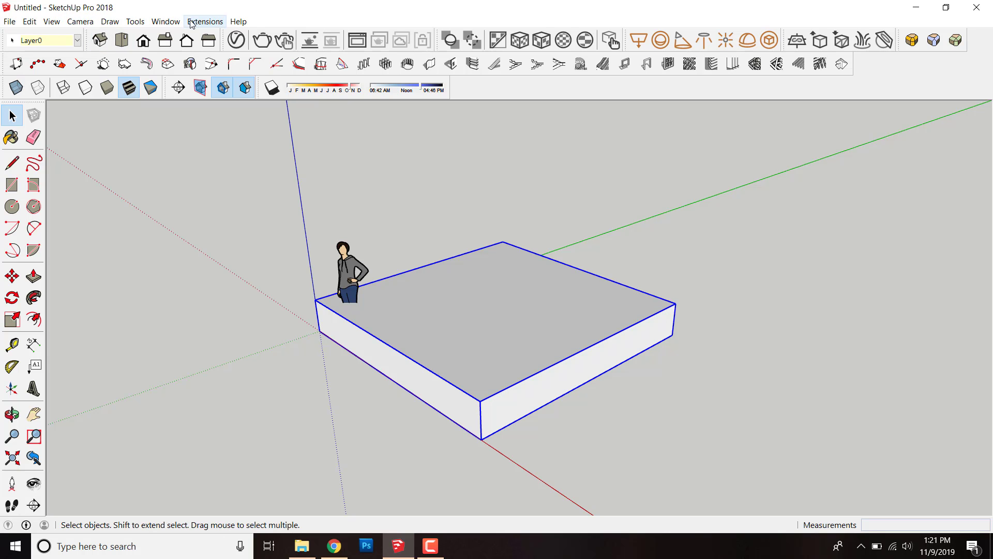
left_click(193, 296)
scroll(433, 231, "down", 3)
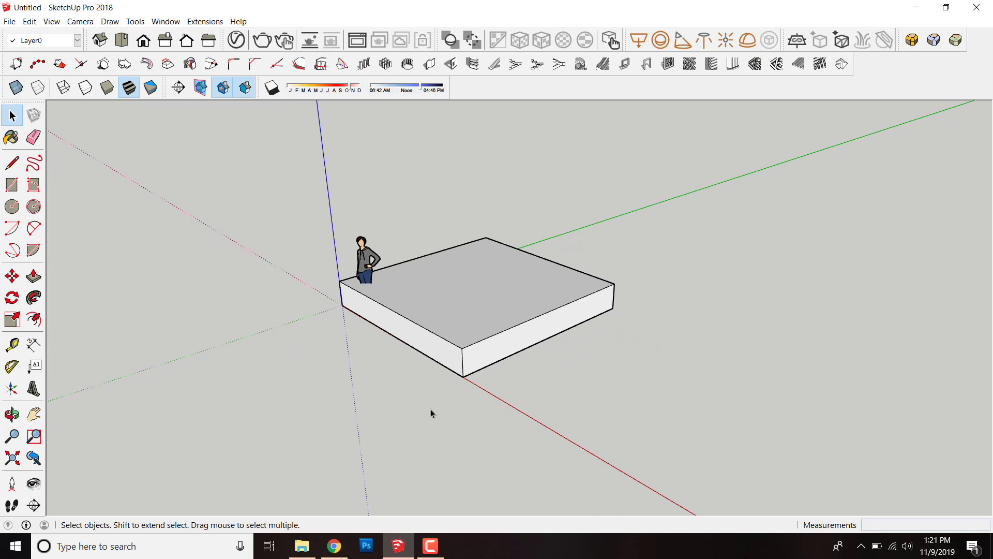
scroll(458, 315, "up", 6)
scroll(418, 327, "down", 2)
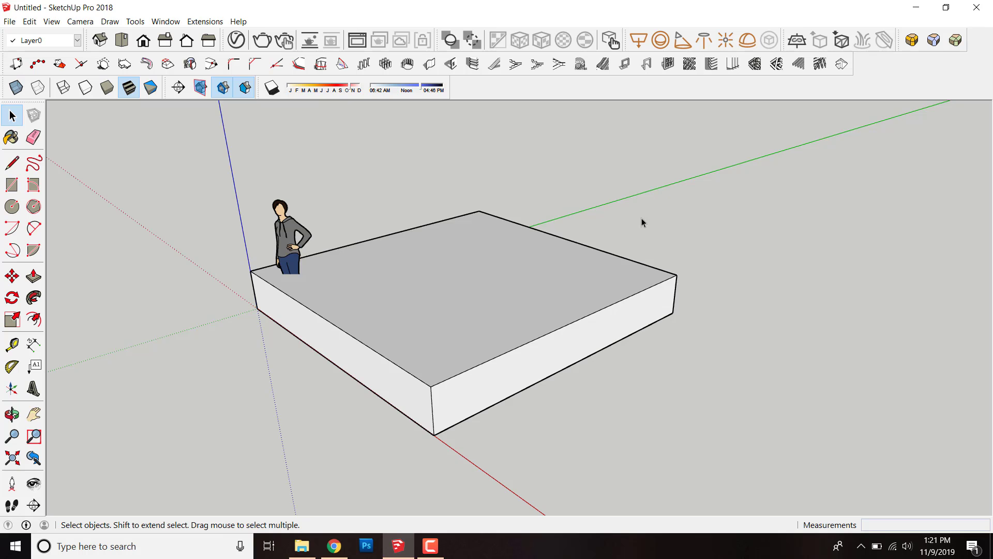
scroll(511, 279, "down", 3)
scroll(512, 279, "up", 1)
left_click(511, 279)
scroll(512, 279, "down", 3)
left_click(604, 261)
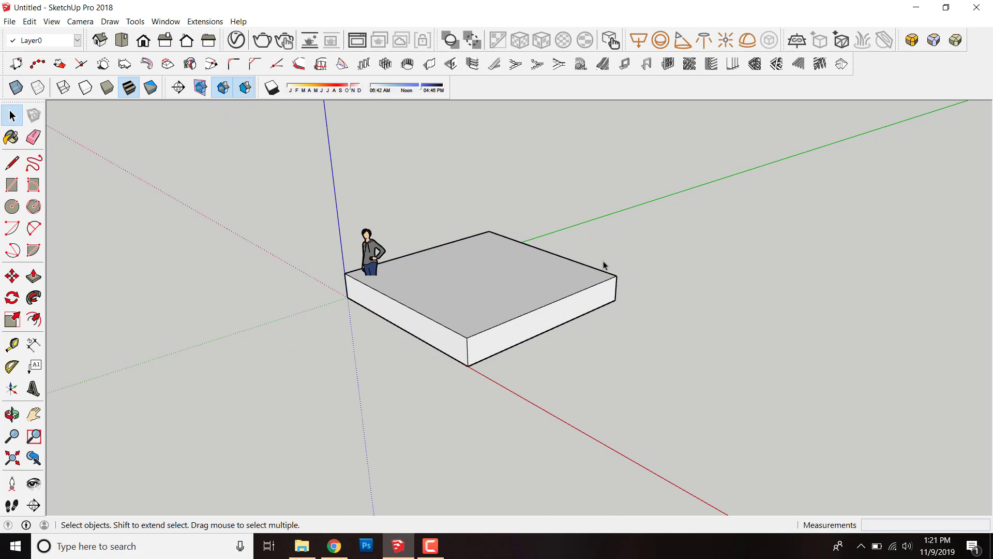
Explode the box's group into loose faces and edges.
middle_click_drag(603, 260, 431, 281)
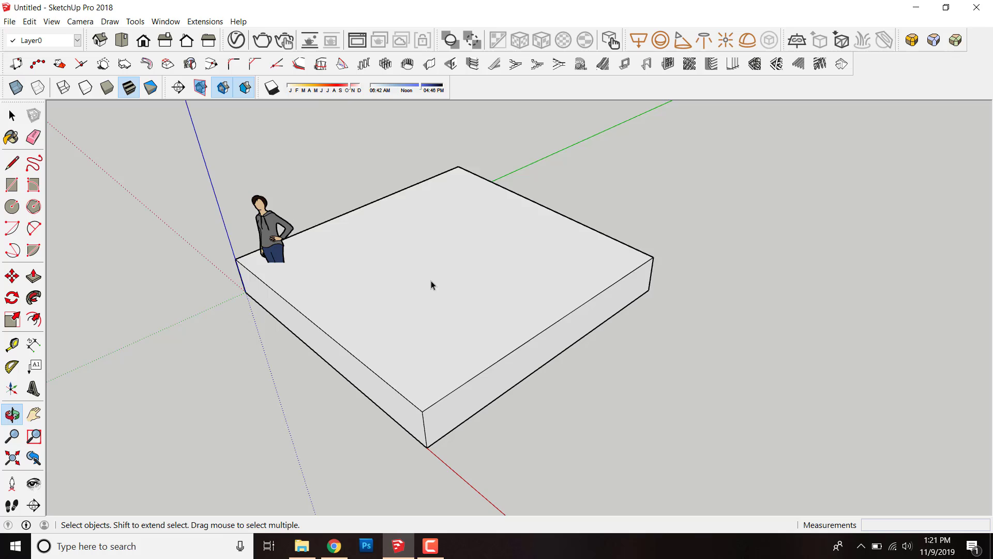
triple_click(483, 279)
scroll(443, 250, "down", 1)
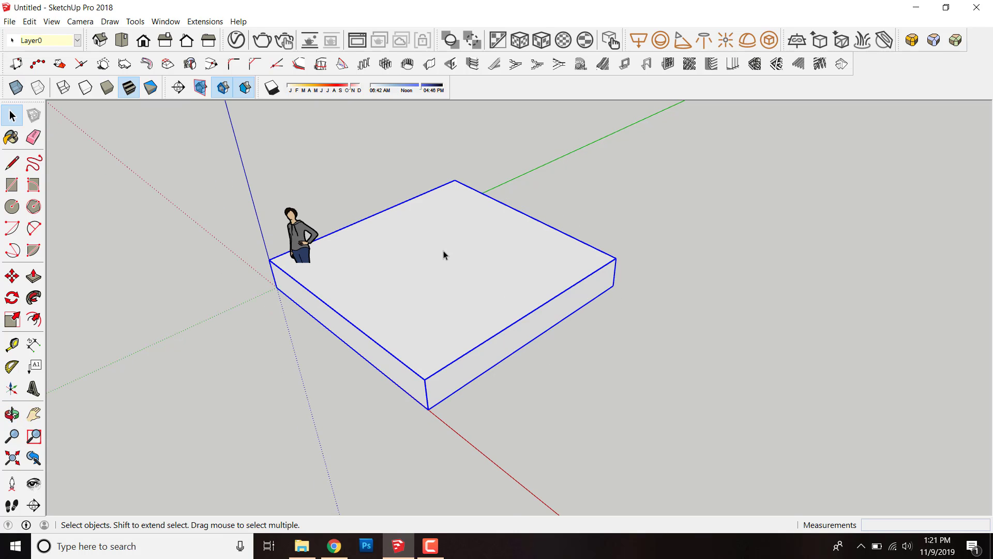
right_click(442, 250)
left_click(484, 319)
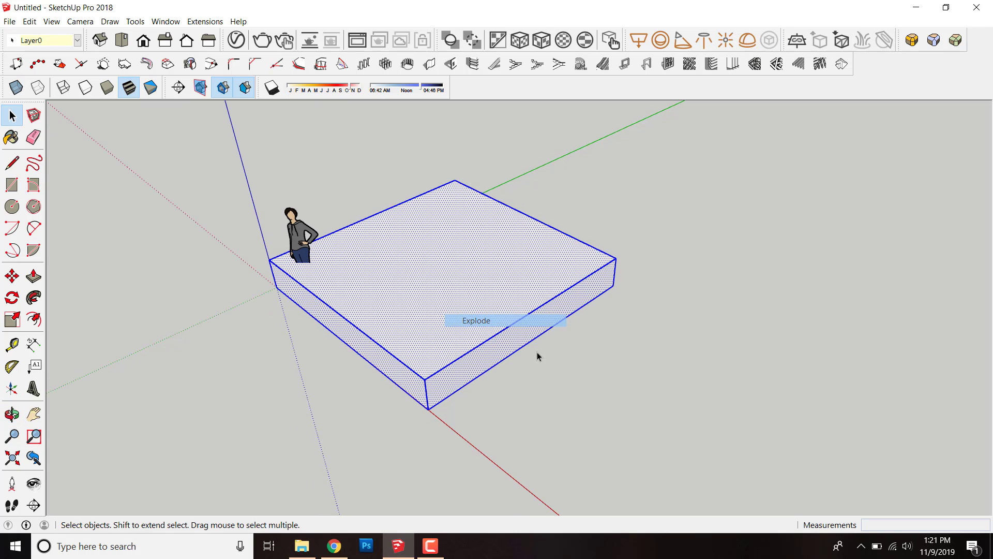
Select the complete connected geometry of the exploded box and make it a group.
triple_click(500, 299)
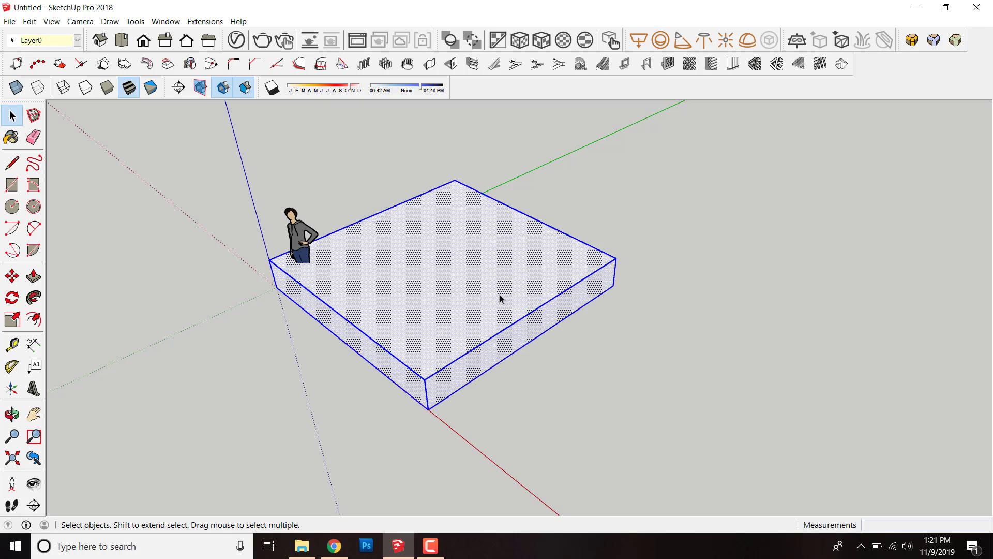
right_click(448, 250)
left_click(484, 339)
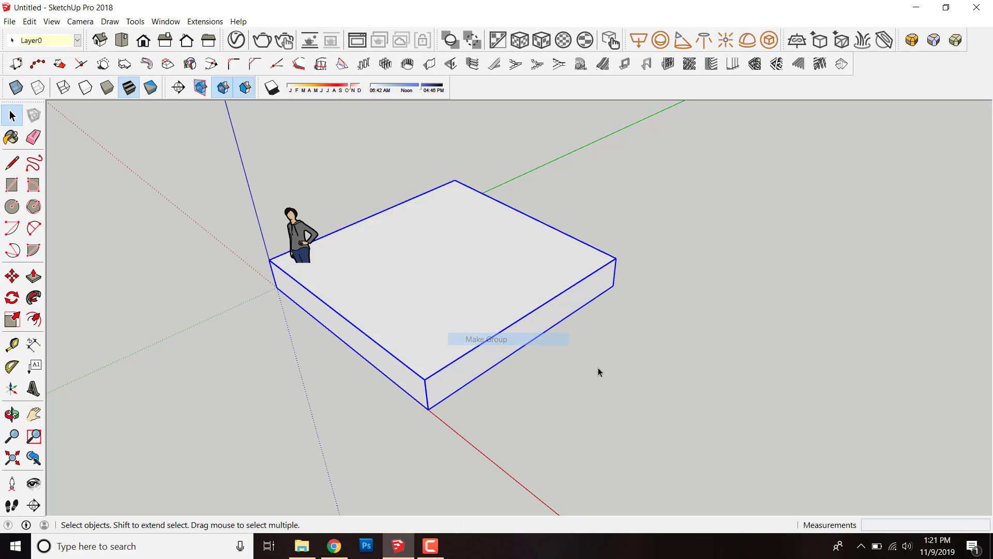
Explode the box's group once more, regroup its complete geometry, and inspect the grouped box from above.
triple_click(469, 299)
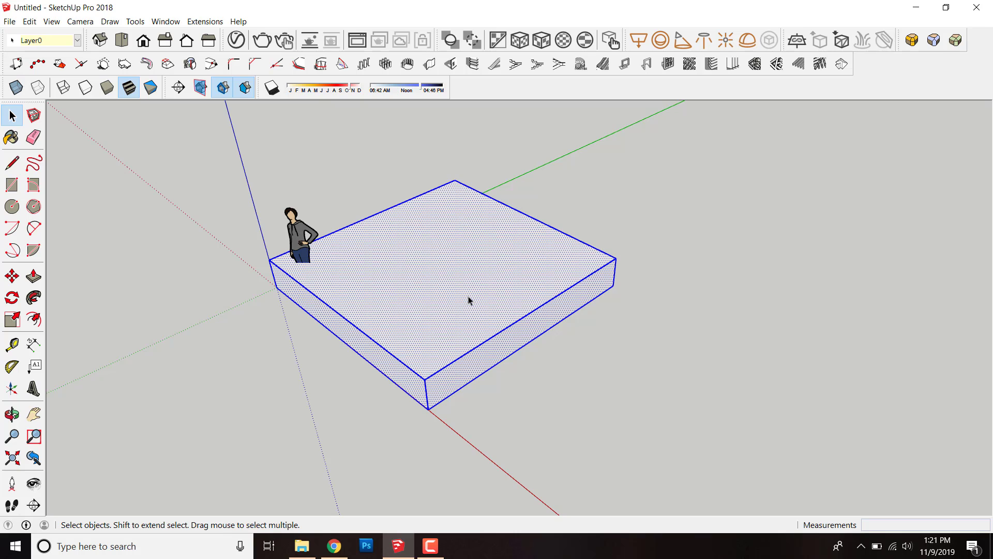
scroll(460, 359, "up", 5)
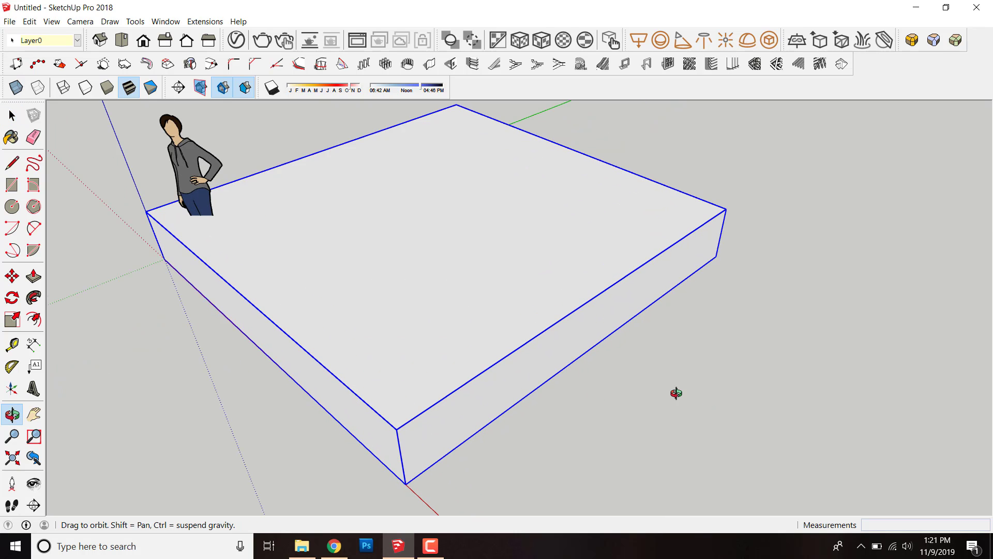
middle_click_drag(677, 392, 348, 332)
left_click_drag(349, 331, 451, 396)
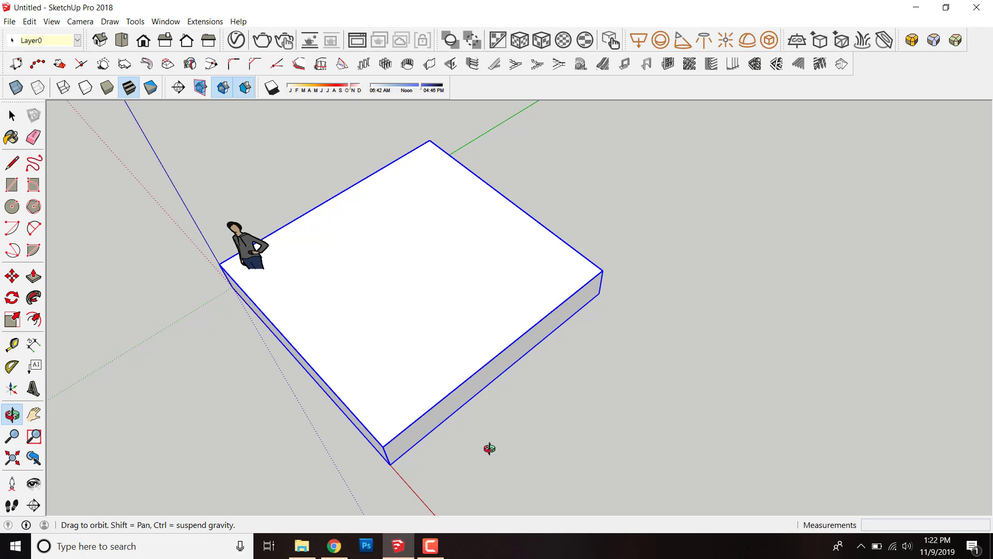
mouse_move(441, 551)
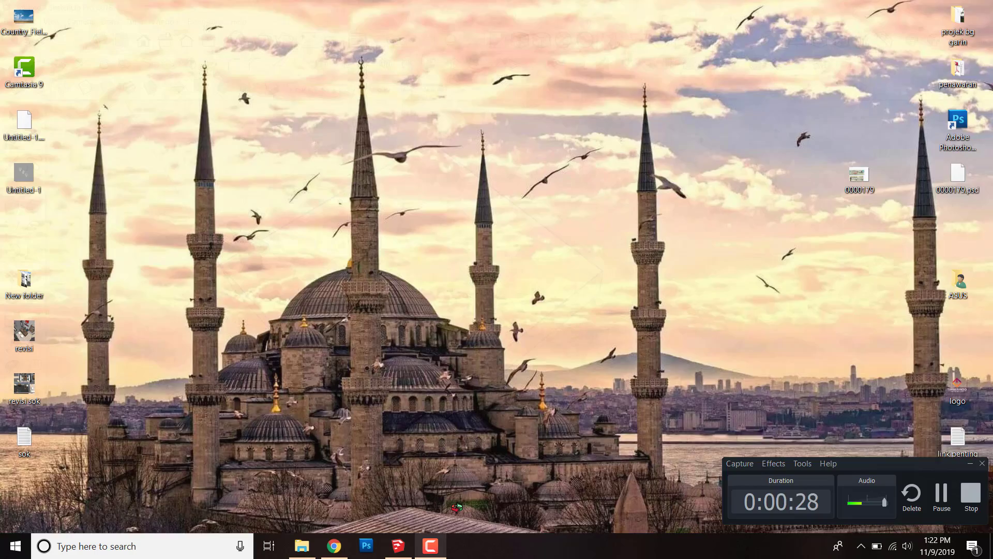
left_click(475, 504)
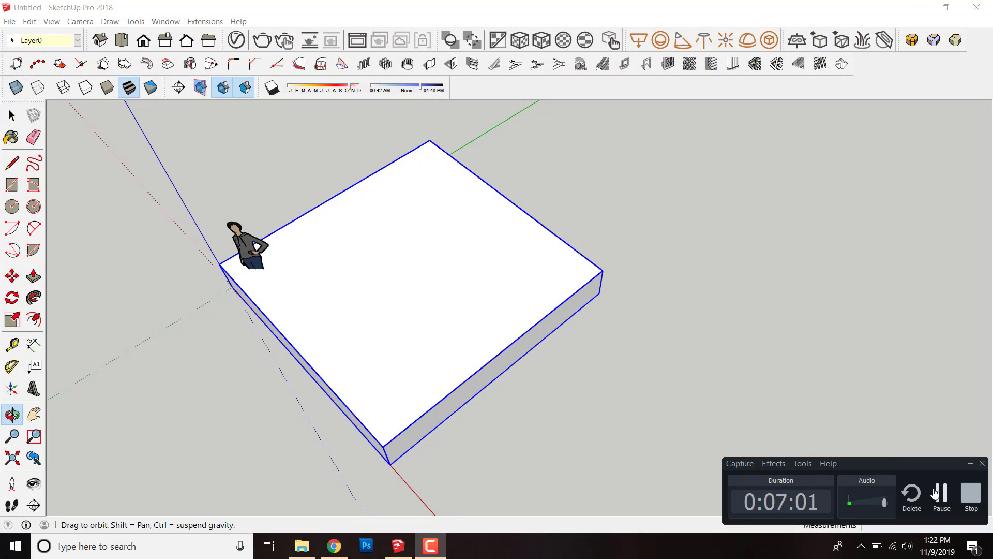